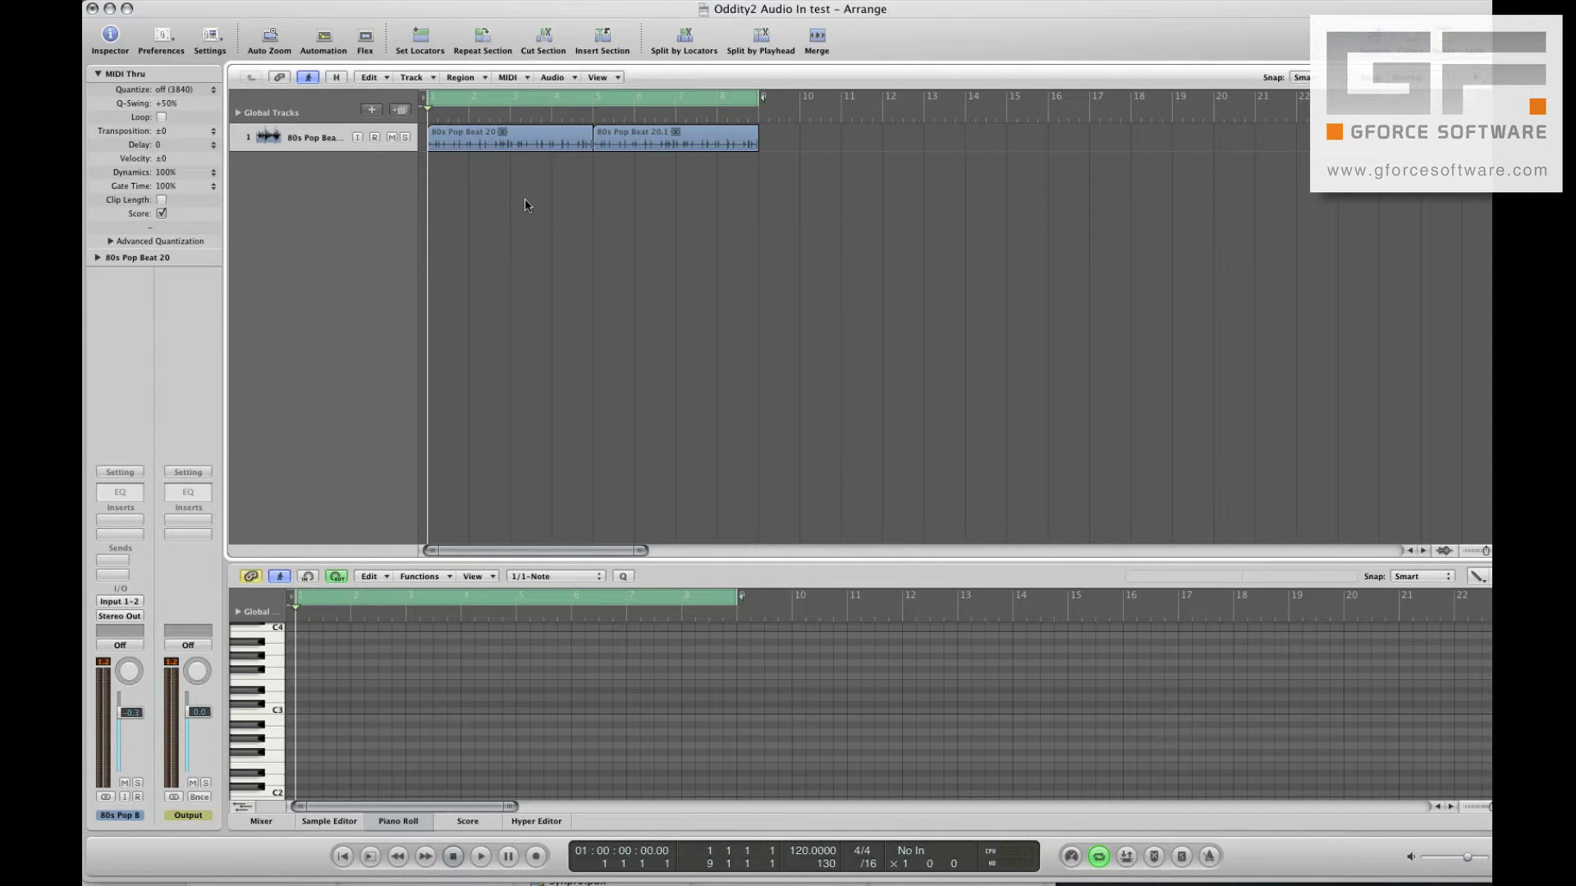
Audition the selected drum-loop regions, then rewind the playhead to the start.
left_click_drag(521, 188, 678, 144)
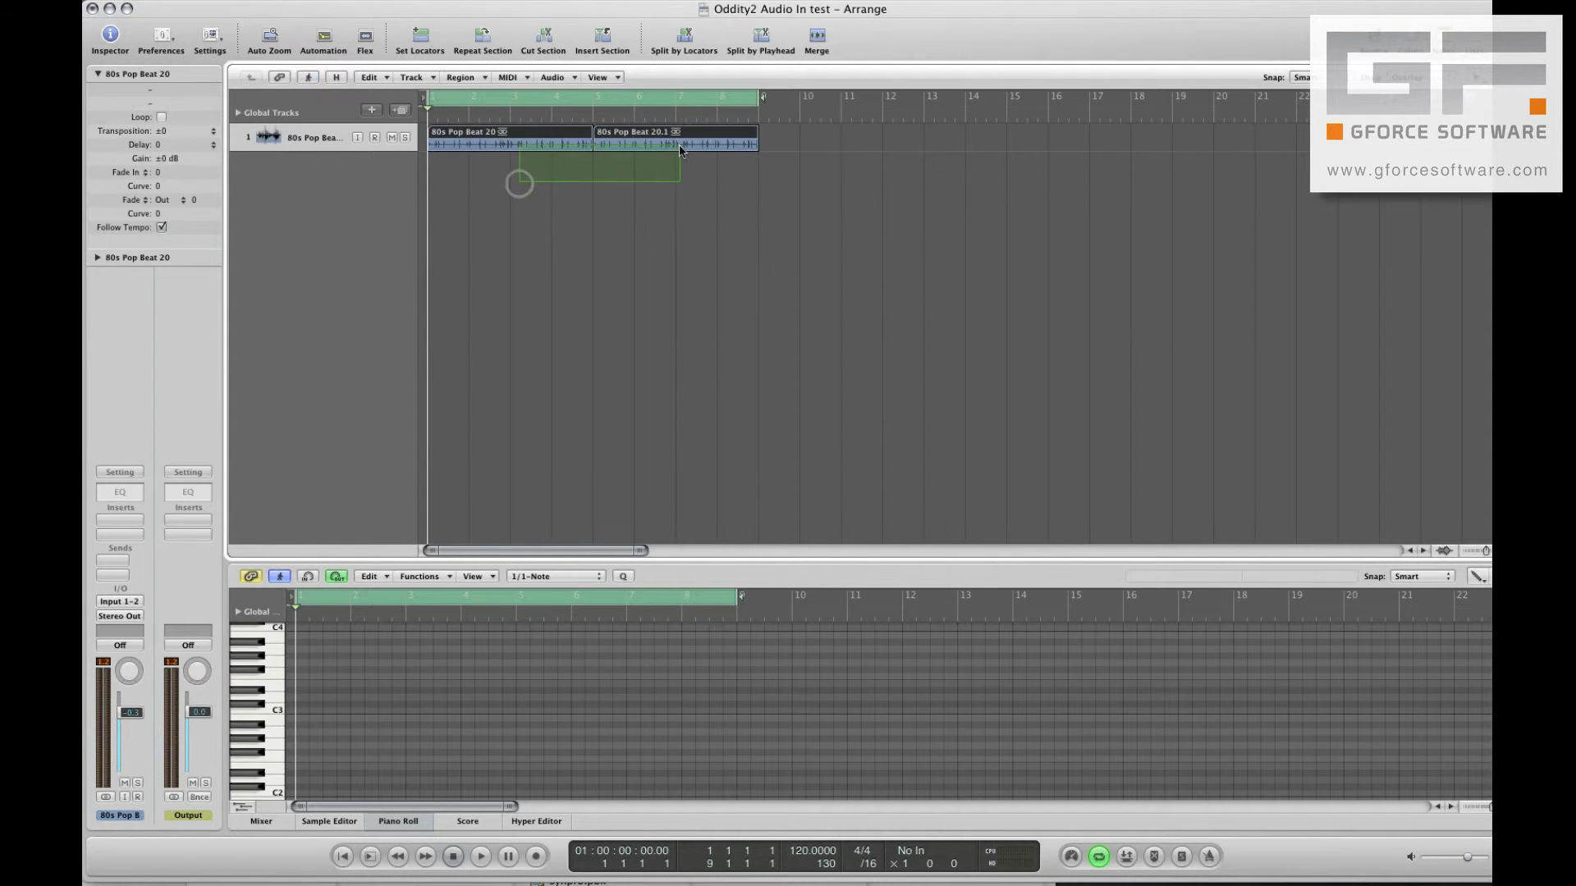
key("space")
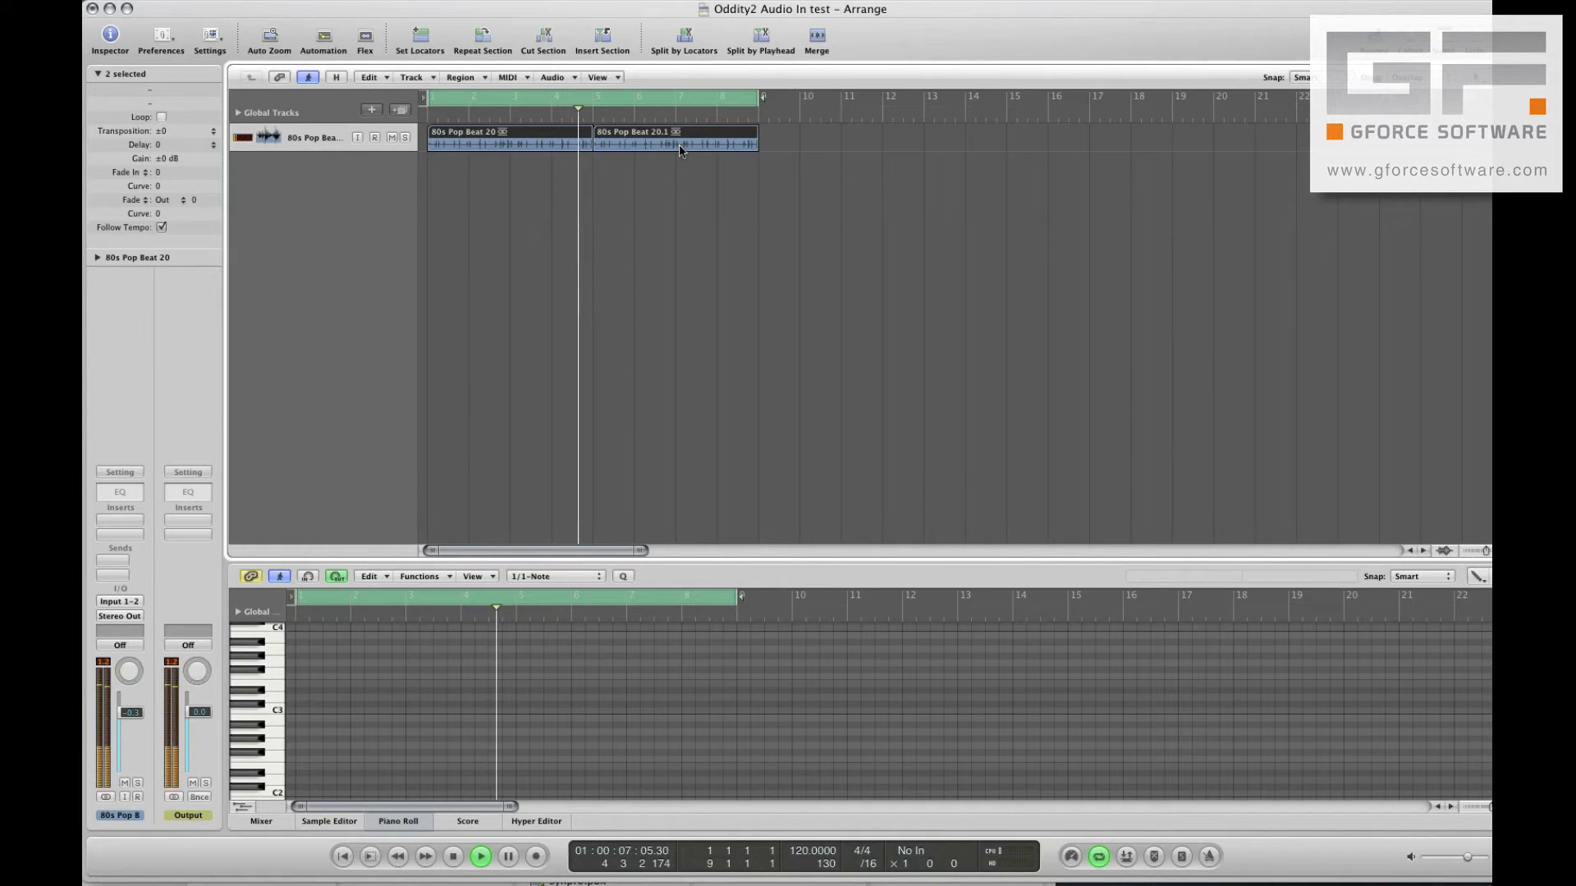
key("space")
key("Return")
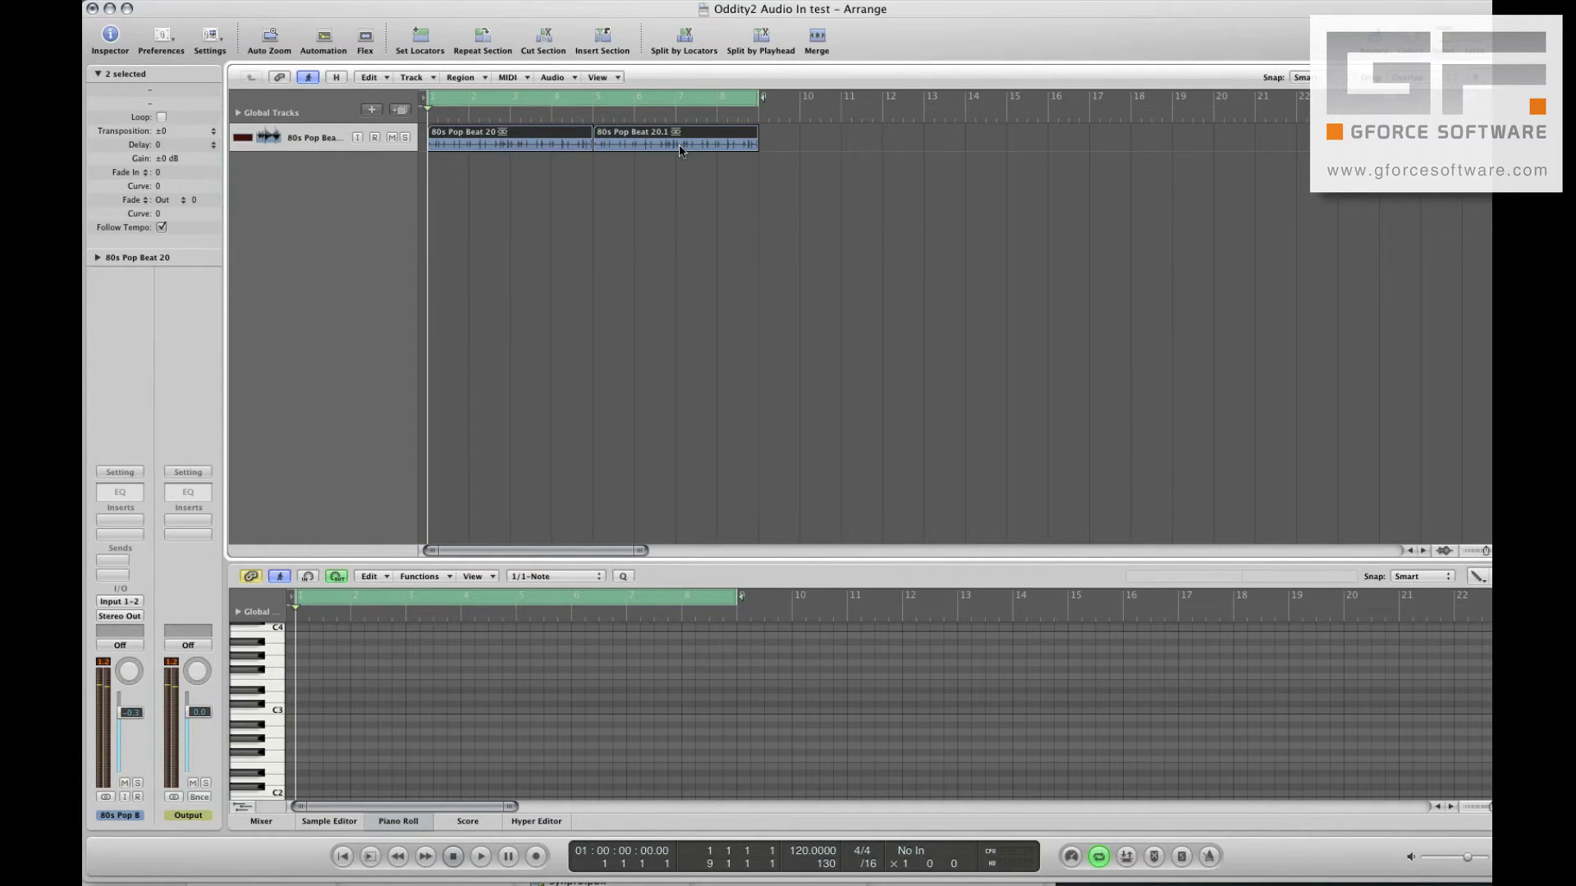
left_click(666, 189)
Create a software instrument track loaded with GForce Oddity2_fx in stereo.
left_click(371, 112)
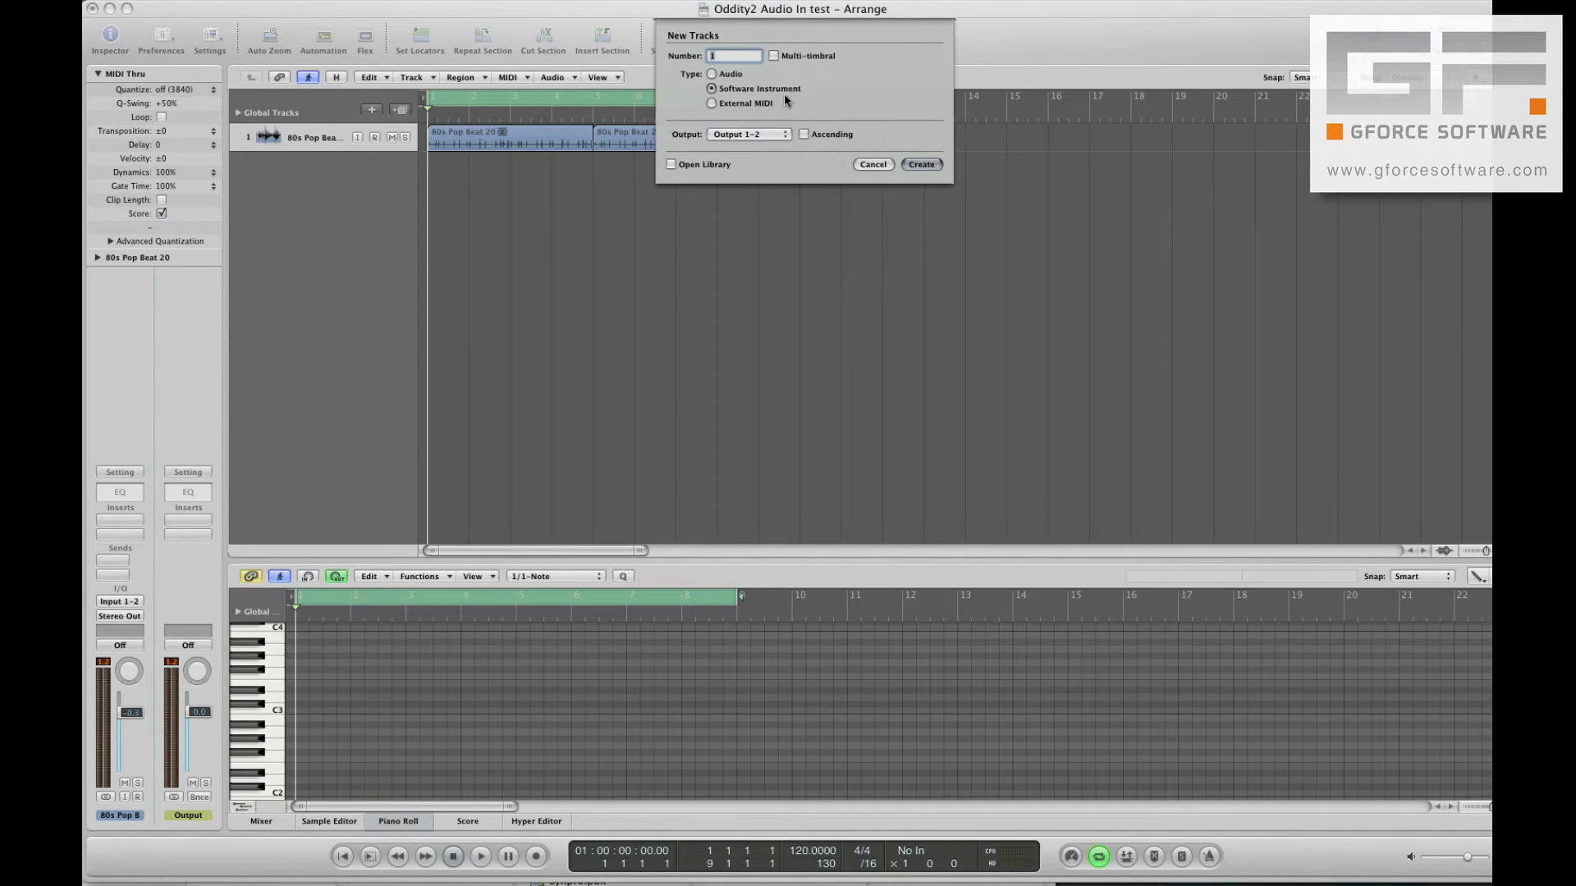
left_click(920, 164)
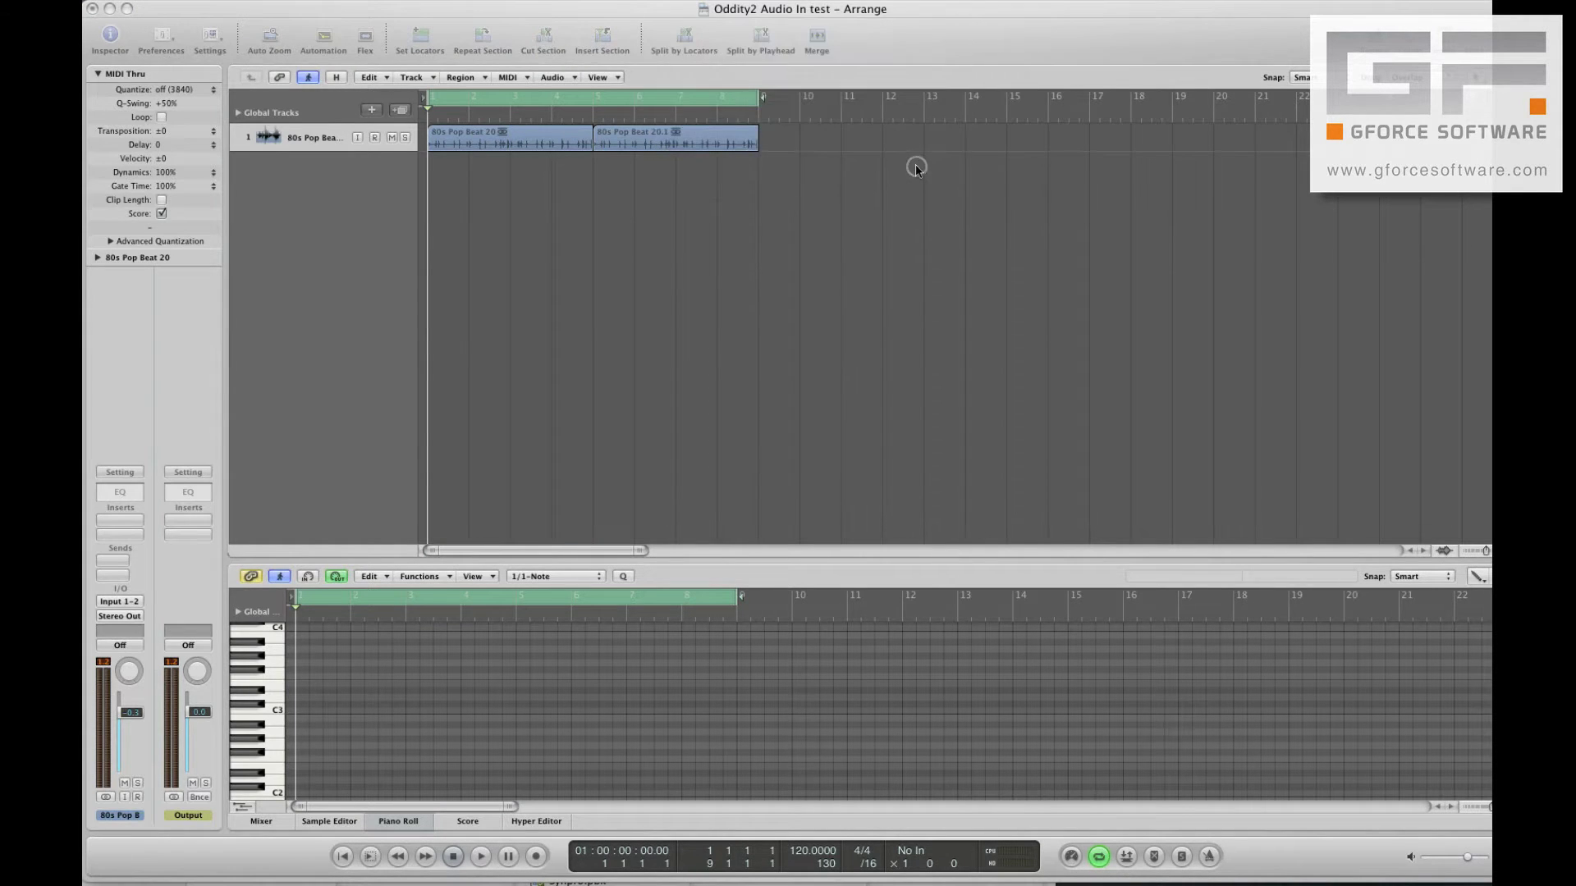
left_click(136, 602)
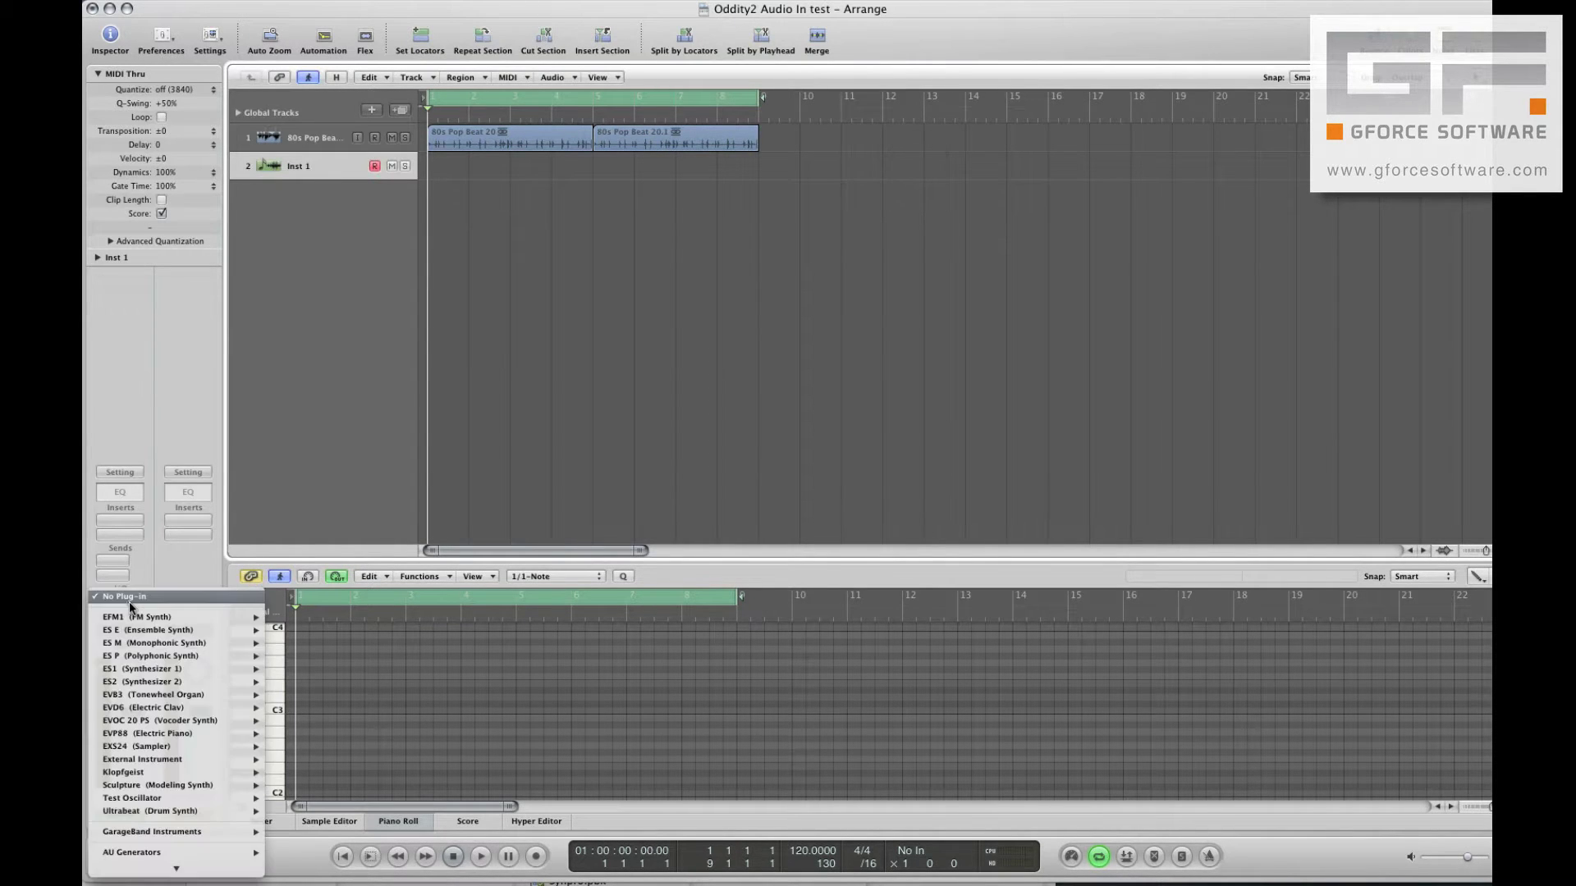
mouse_move(175, 873)
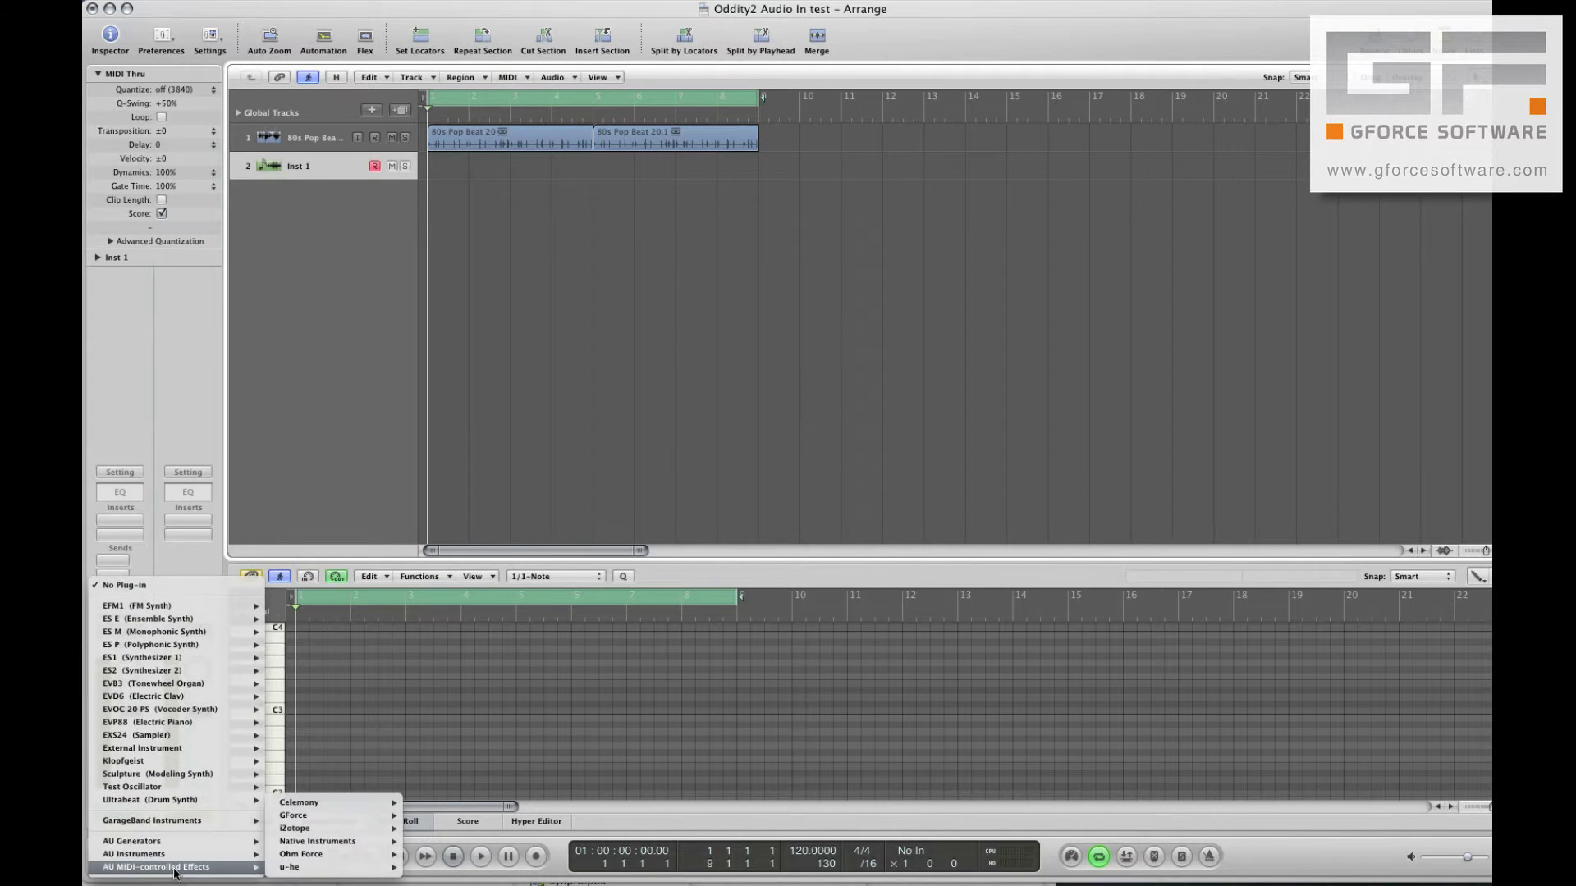
mouse_move(289, 818)
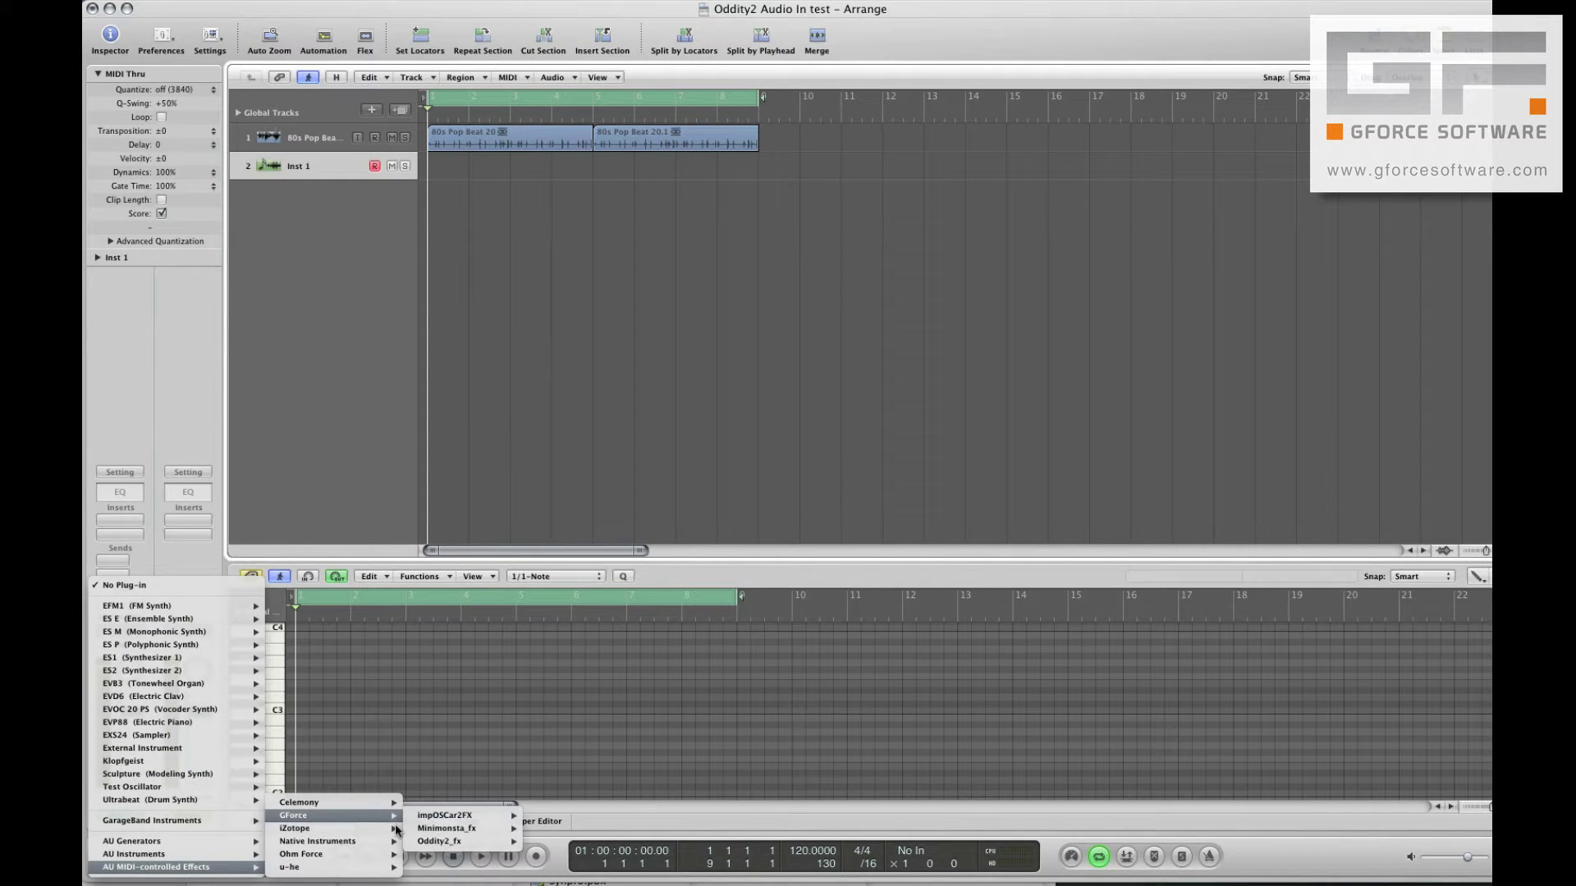
mouse_move(462, 845)
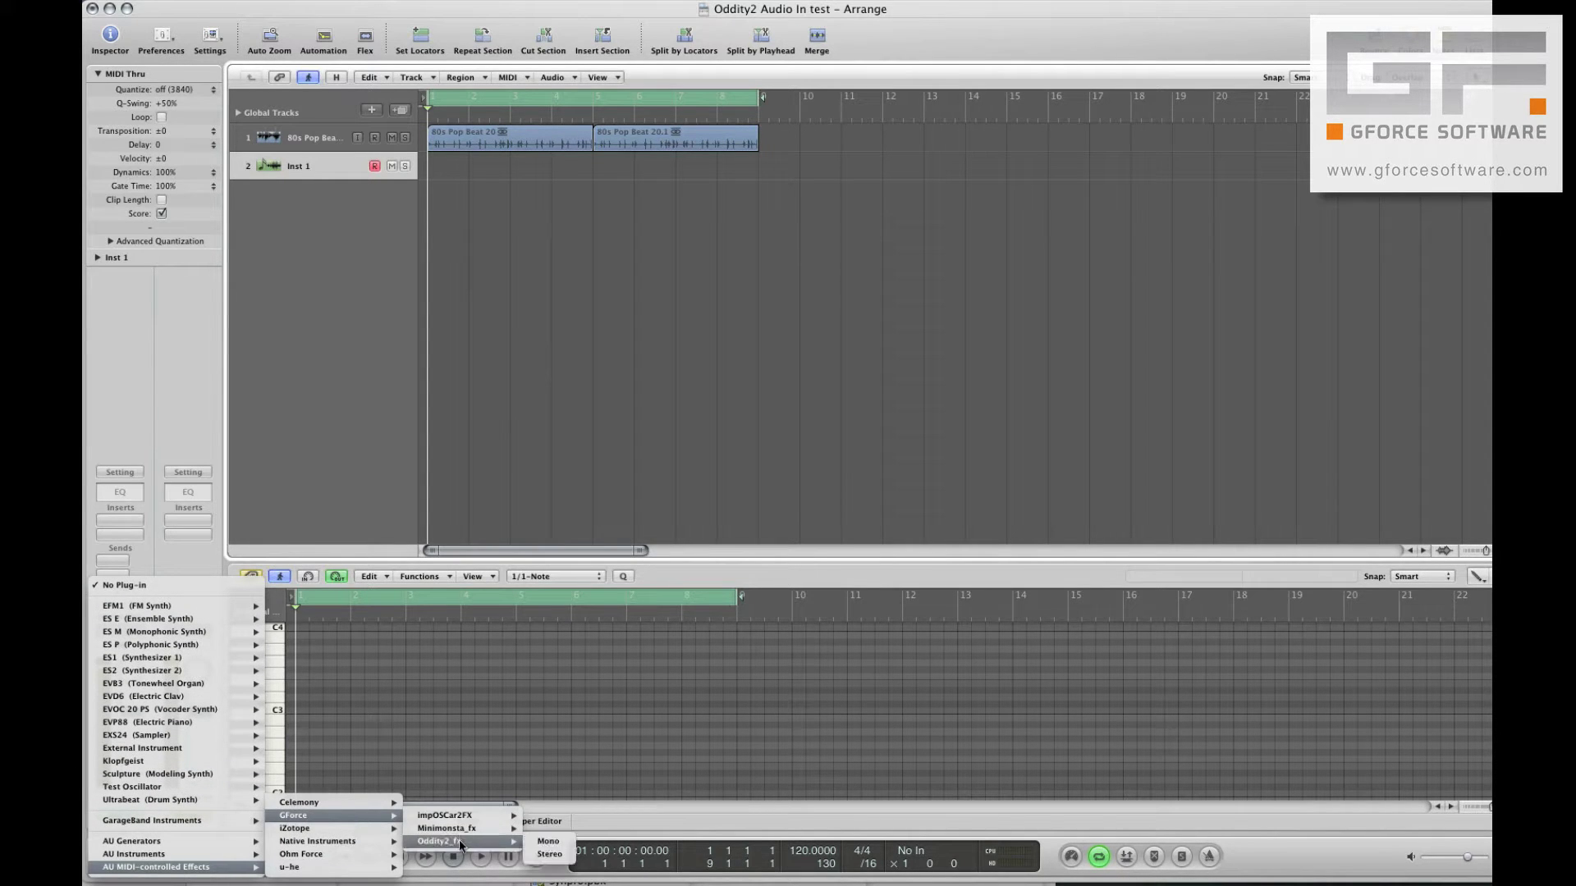
left_click(548, 854)
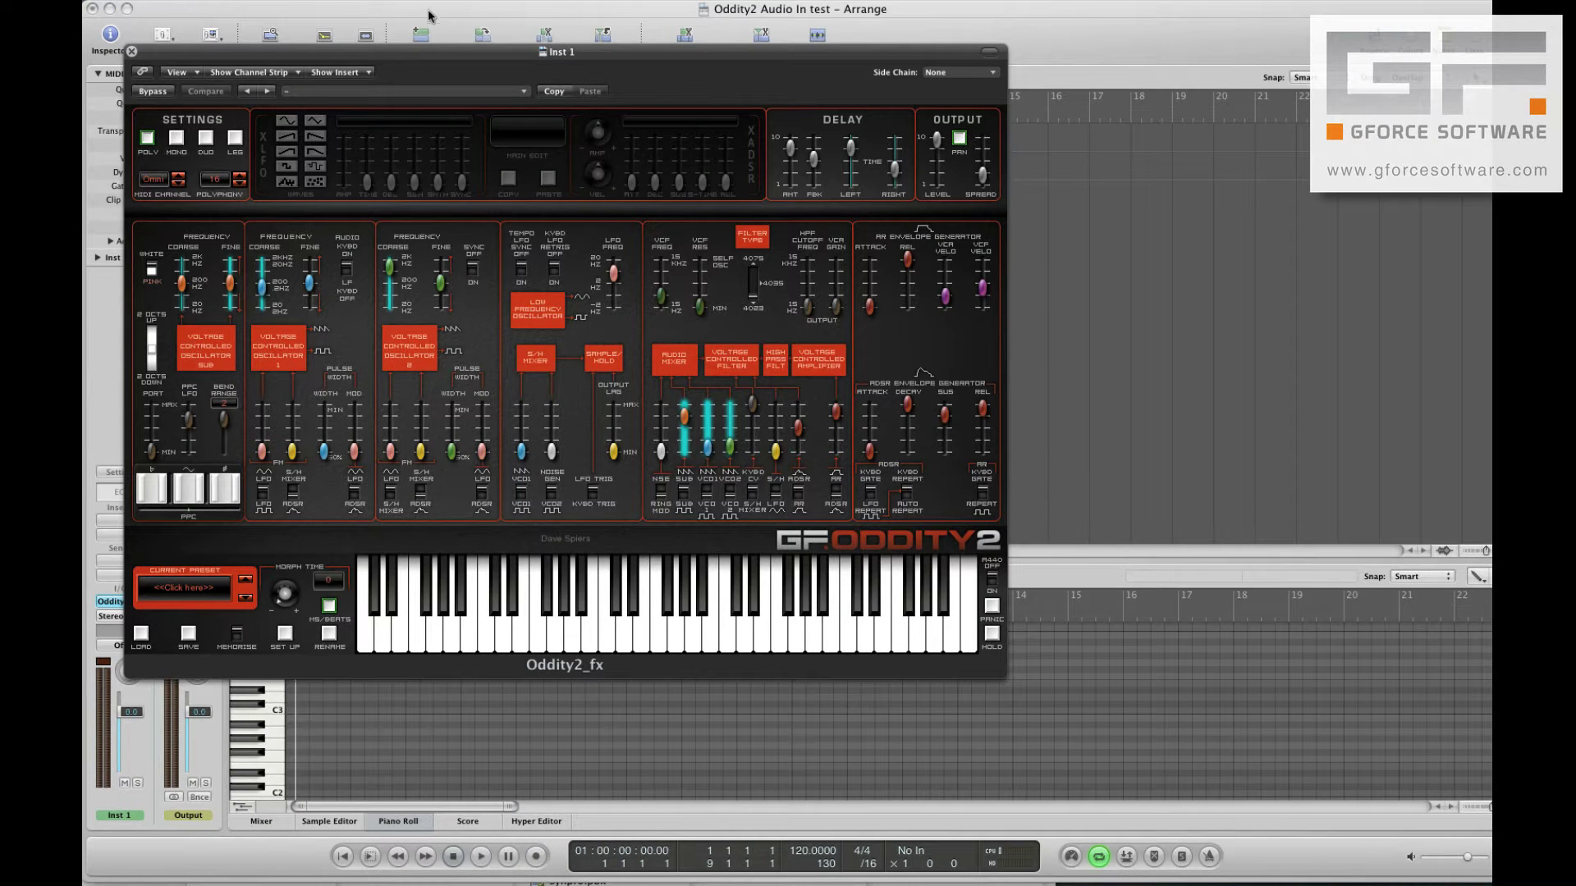
Side-chain Oddity2_fx to Audio 1 - 80s Pop Beat 20 and mute the drum track.
left_click_drag(430, 58, 673, 178)
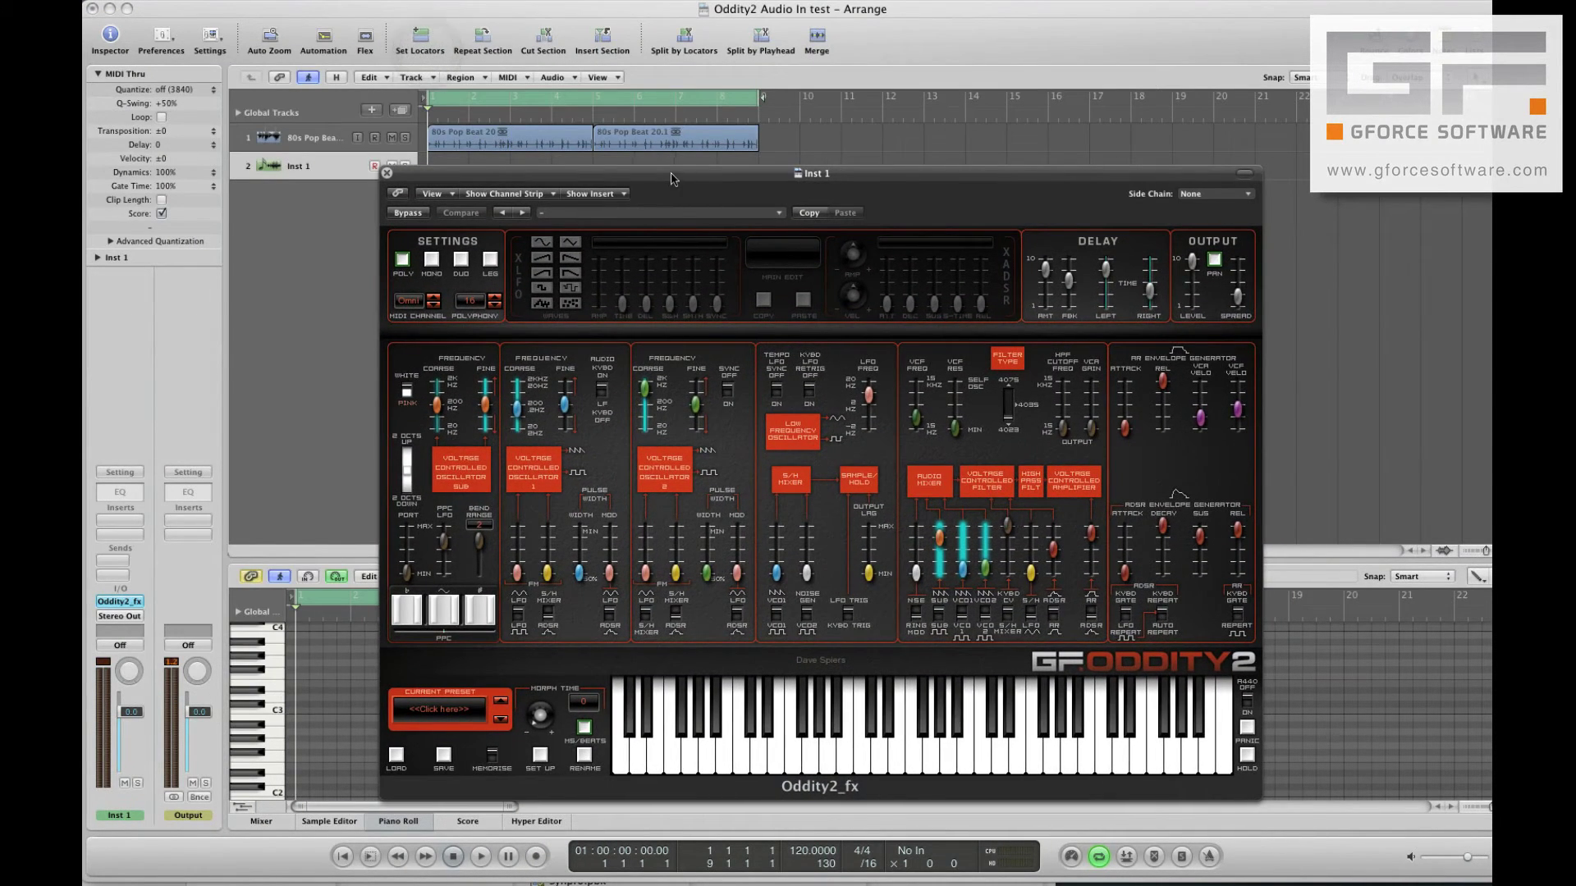
left_click(1229, 201)
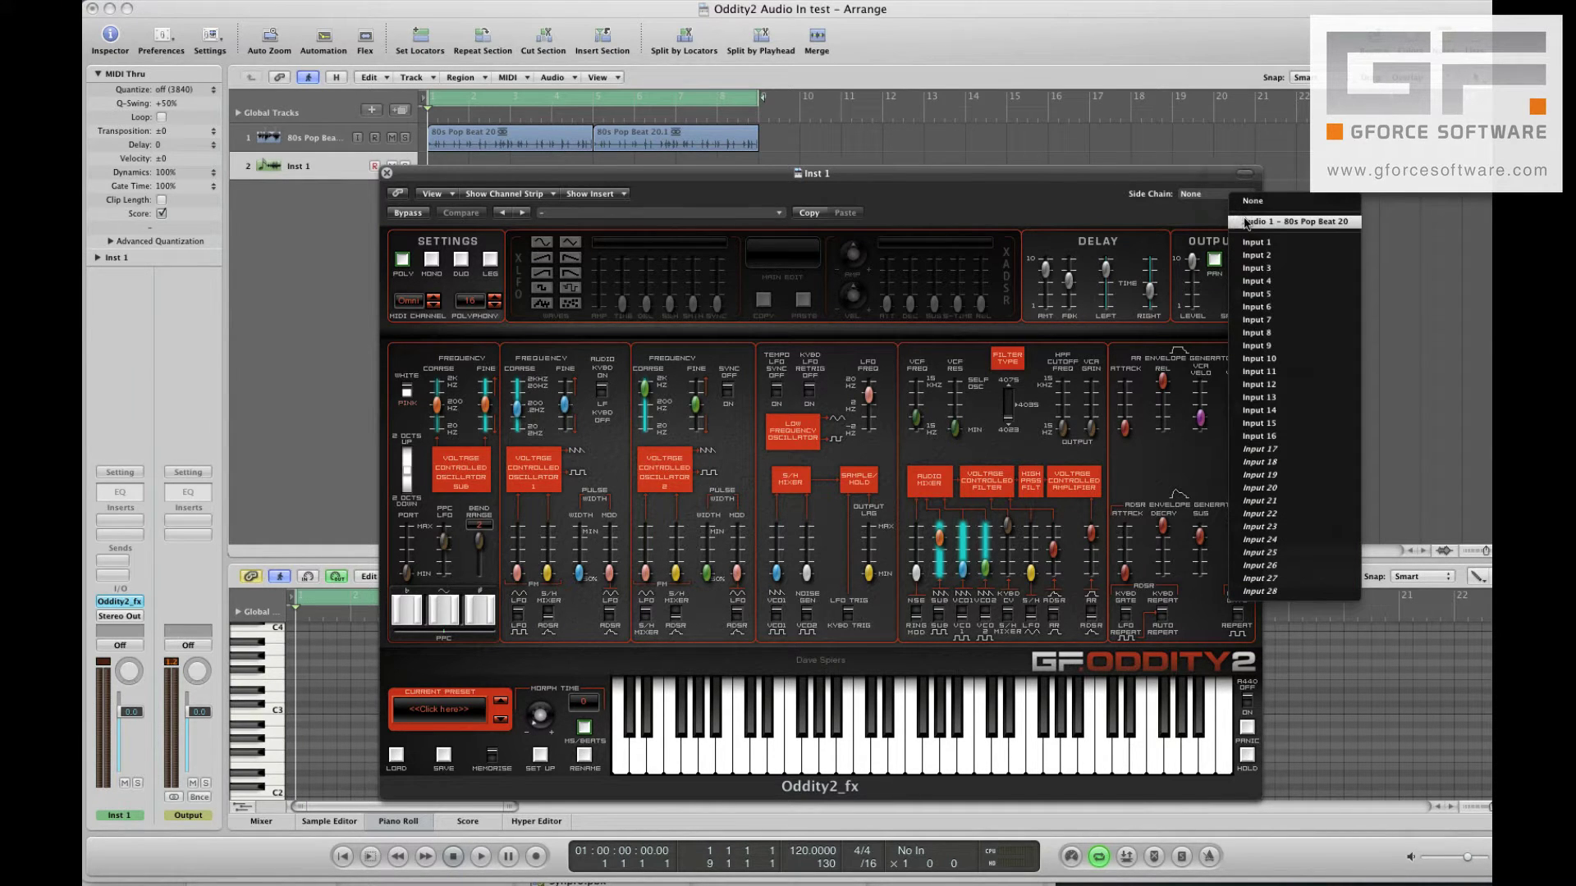
left_click(1246, 224)
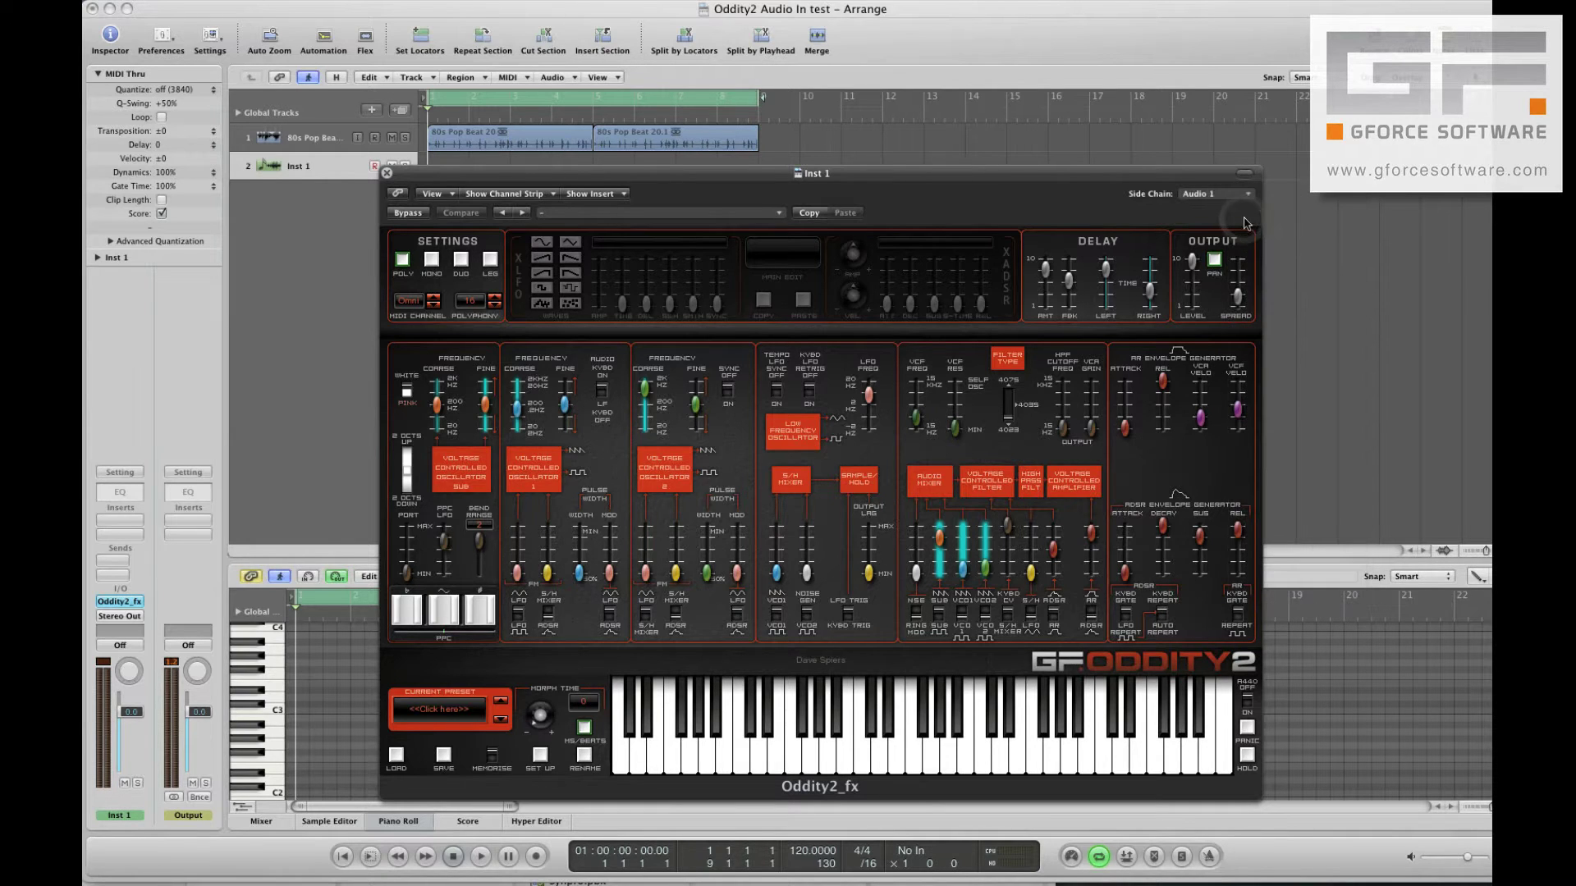
left_click(393, 143)
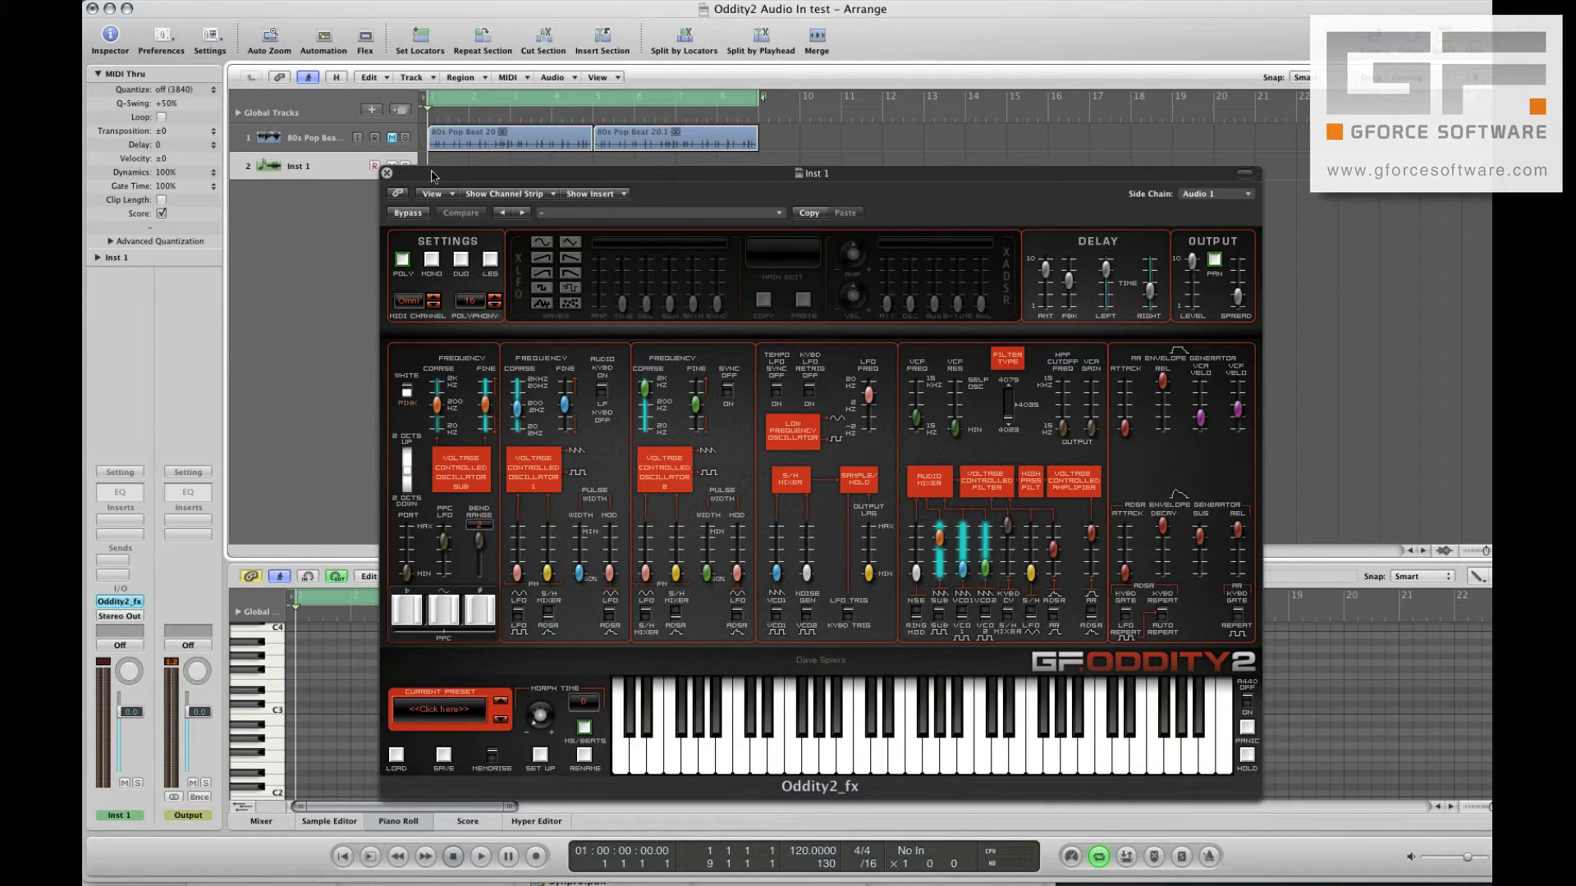
Load the XFXAudioInput.pbk bank in Oddity2 and select preset 4035 1Bar Gate 02.
left_click(396, 757)
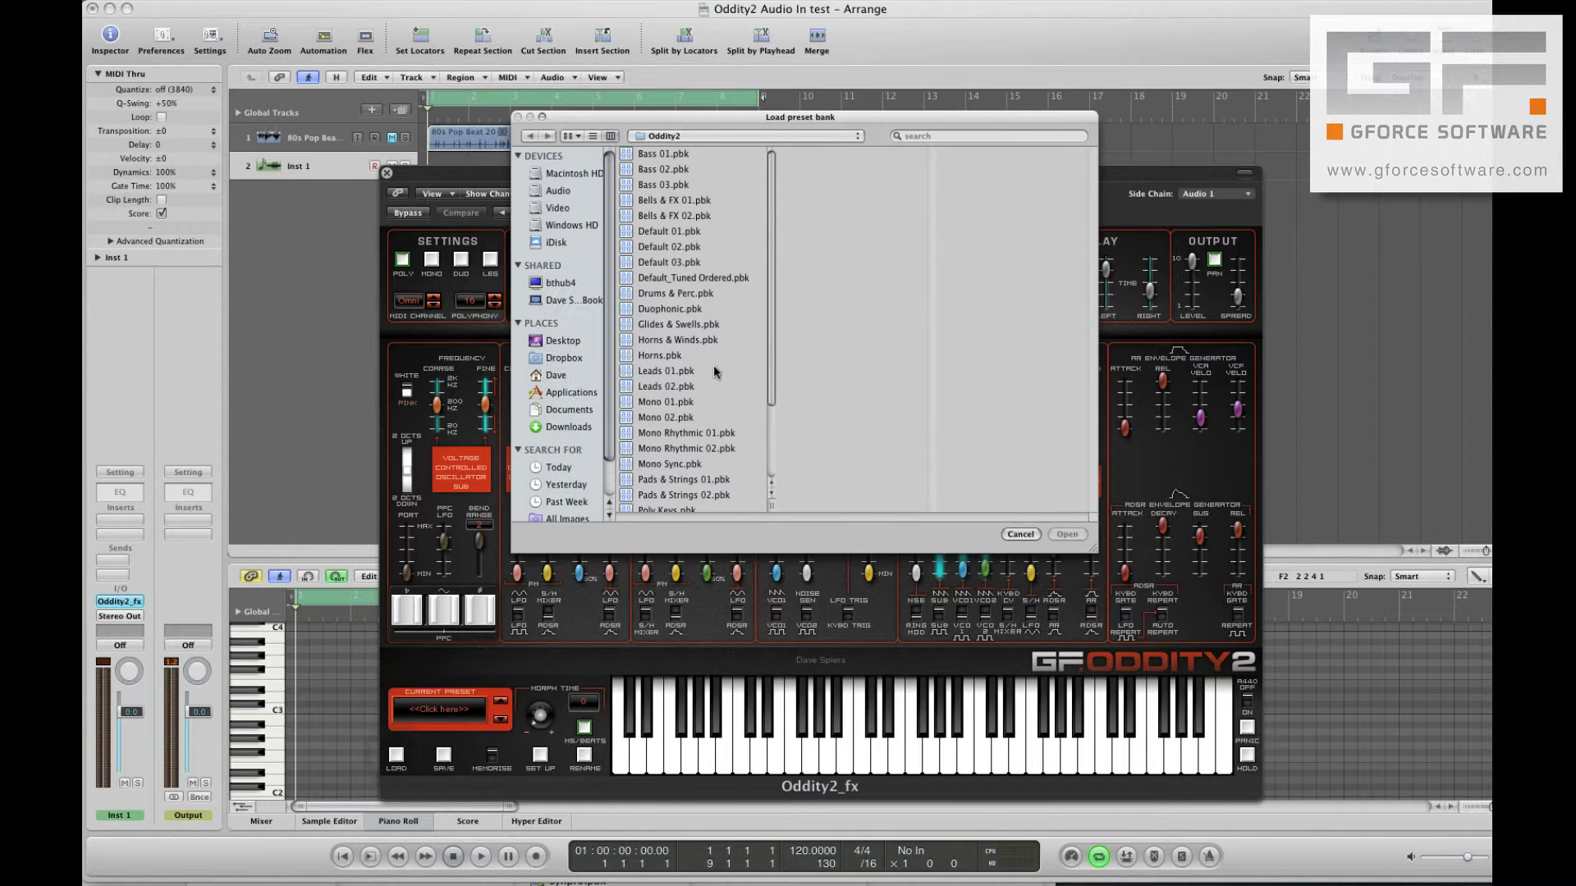
scroll(716, 372, "down", 3)
left_click(693, 504)
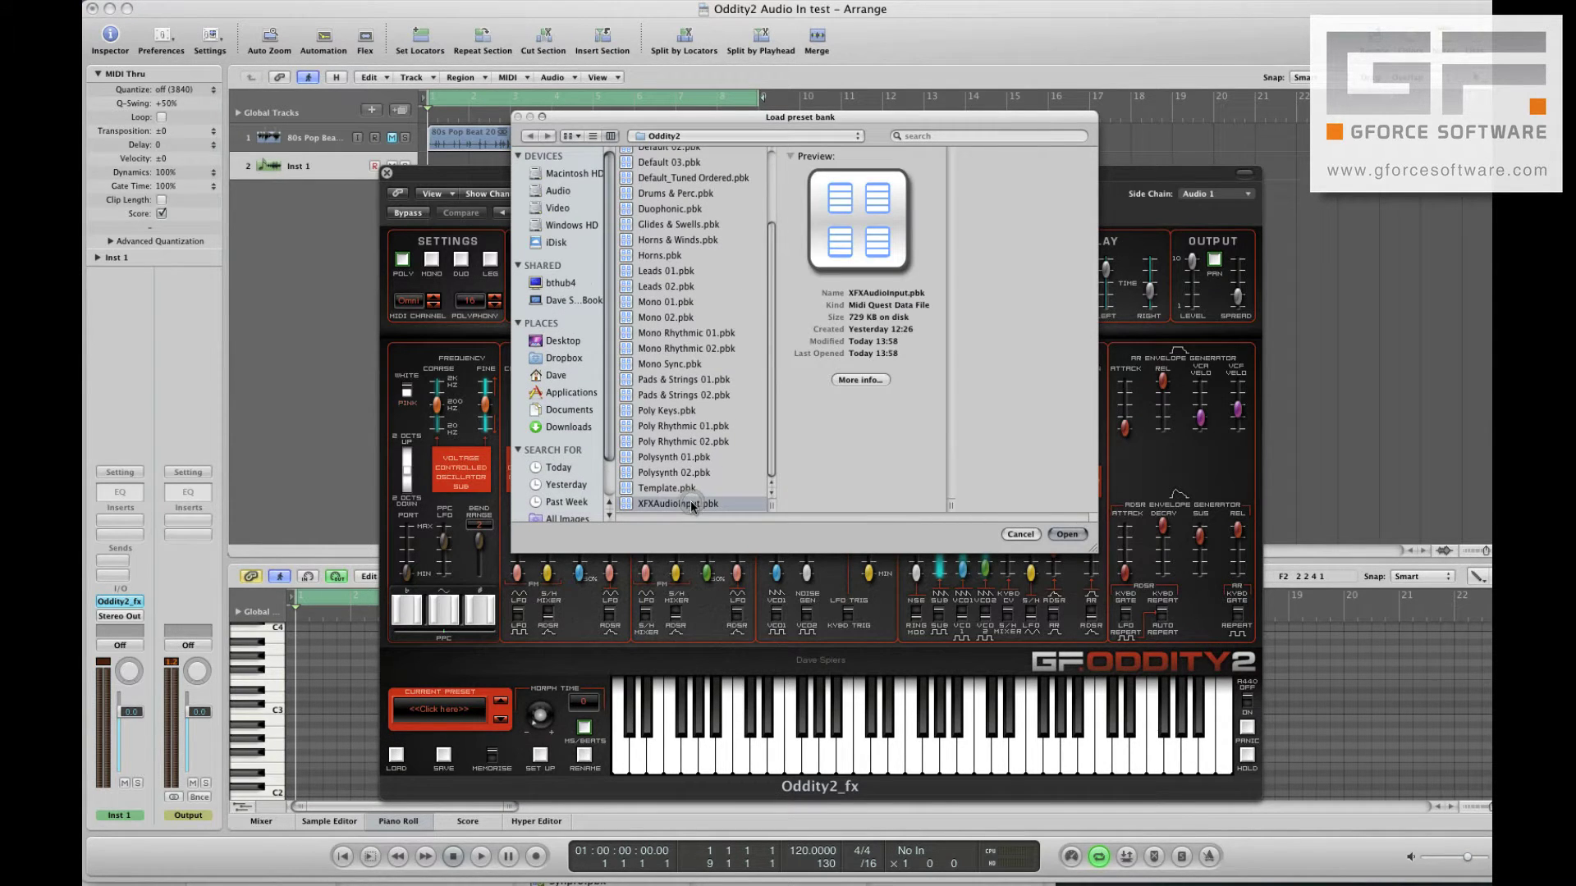
double_click(694, 504)
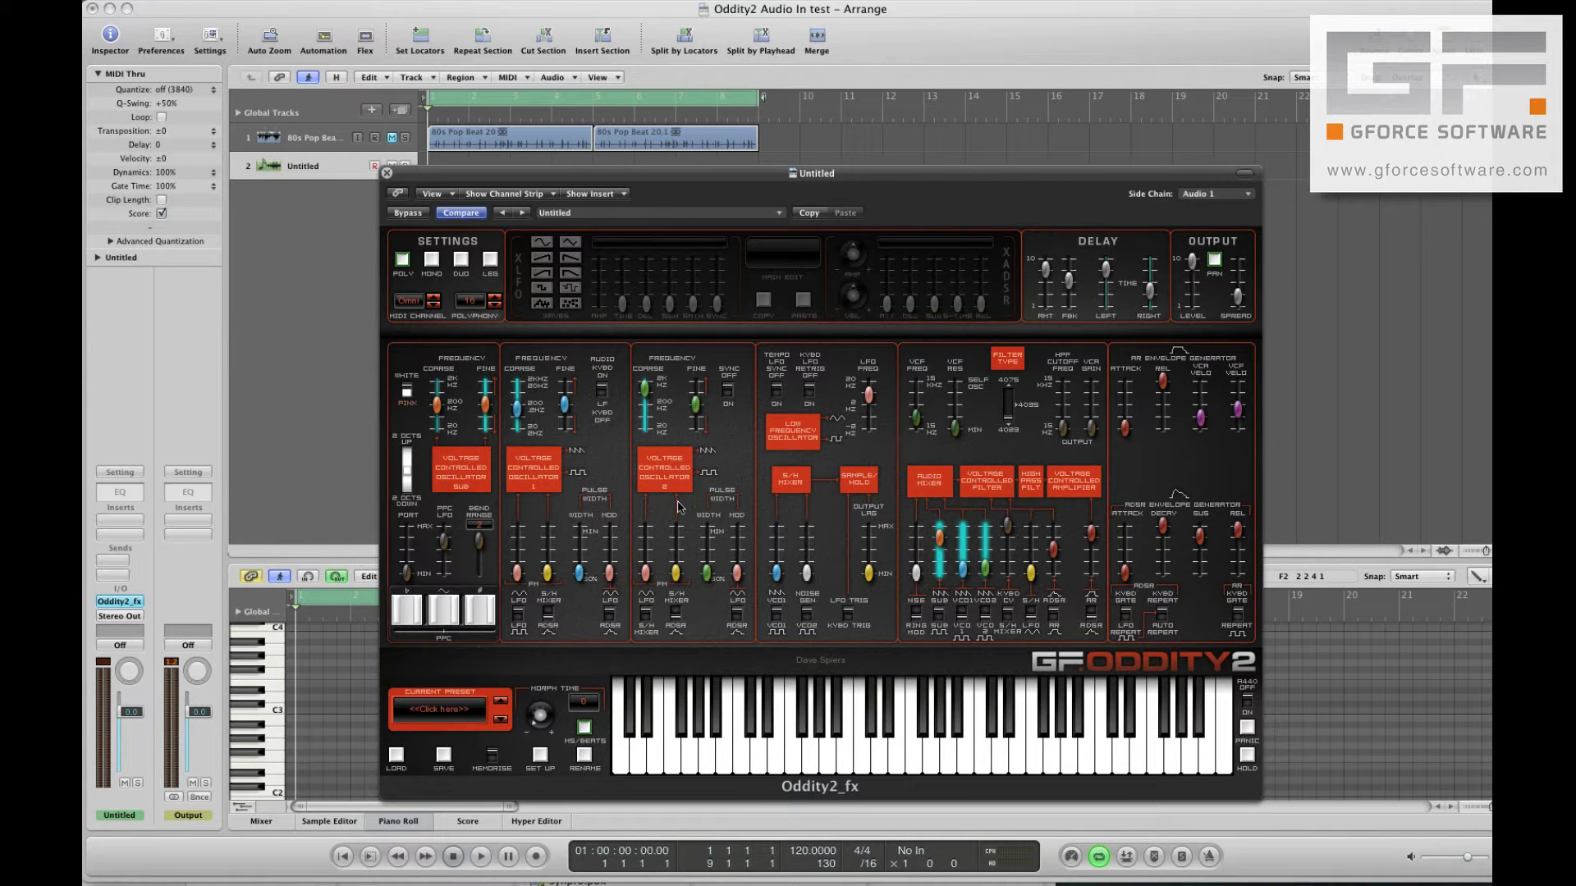
left_click(462, 711)
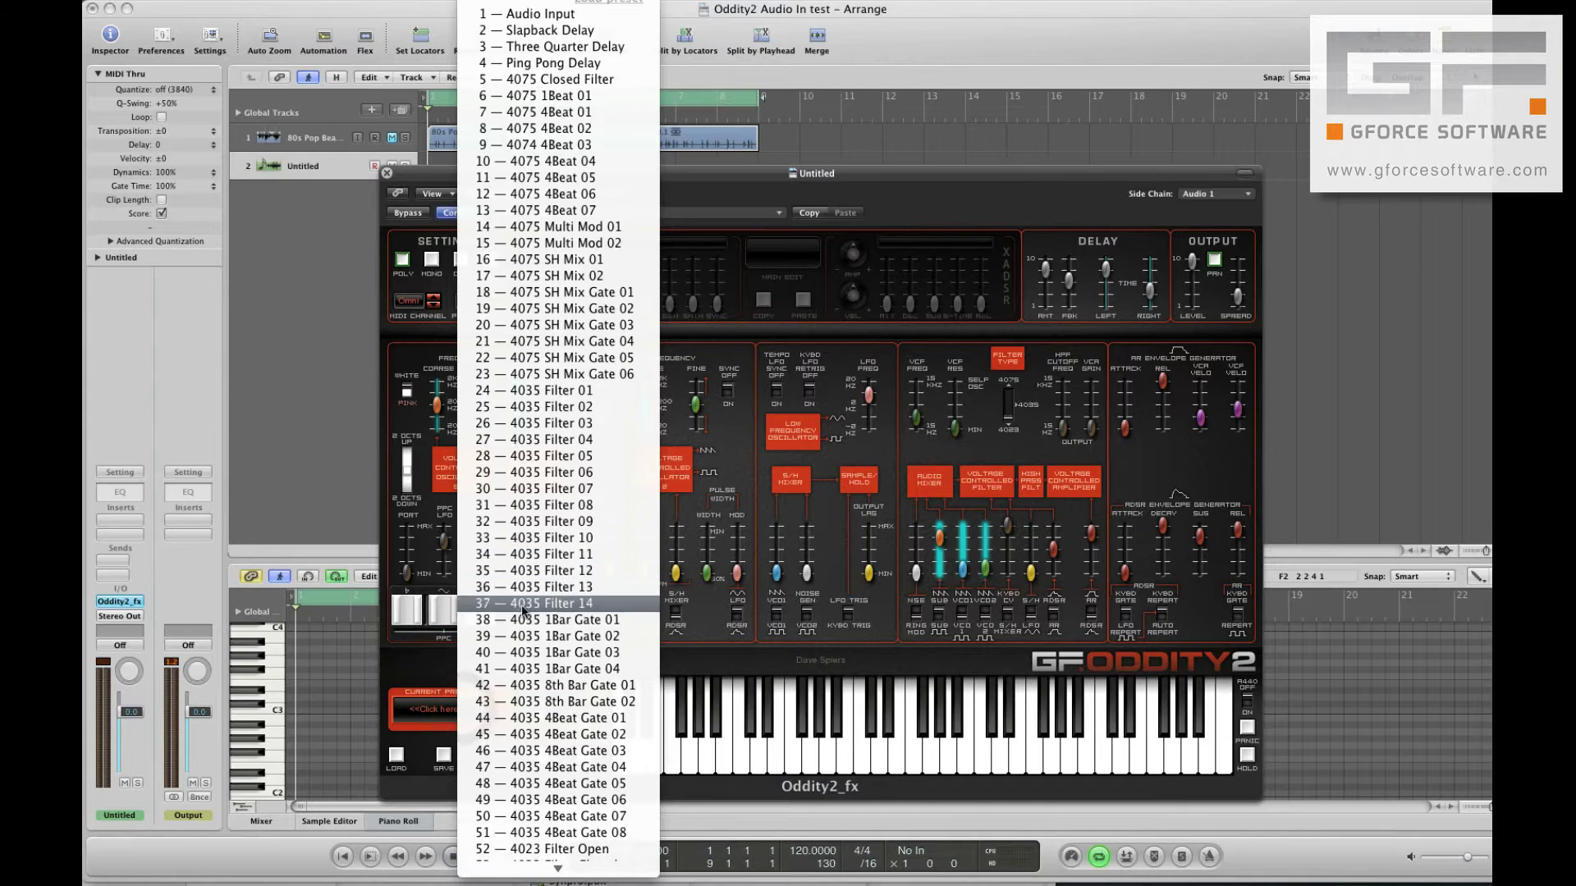
left_click(639, 638)
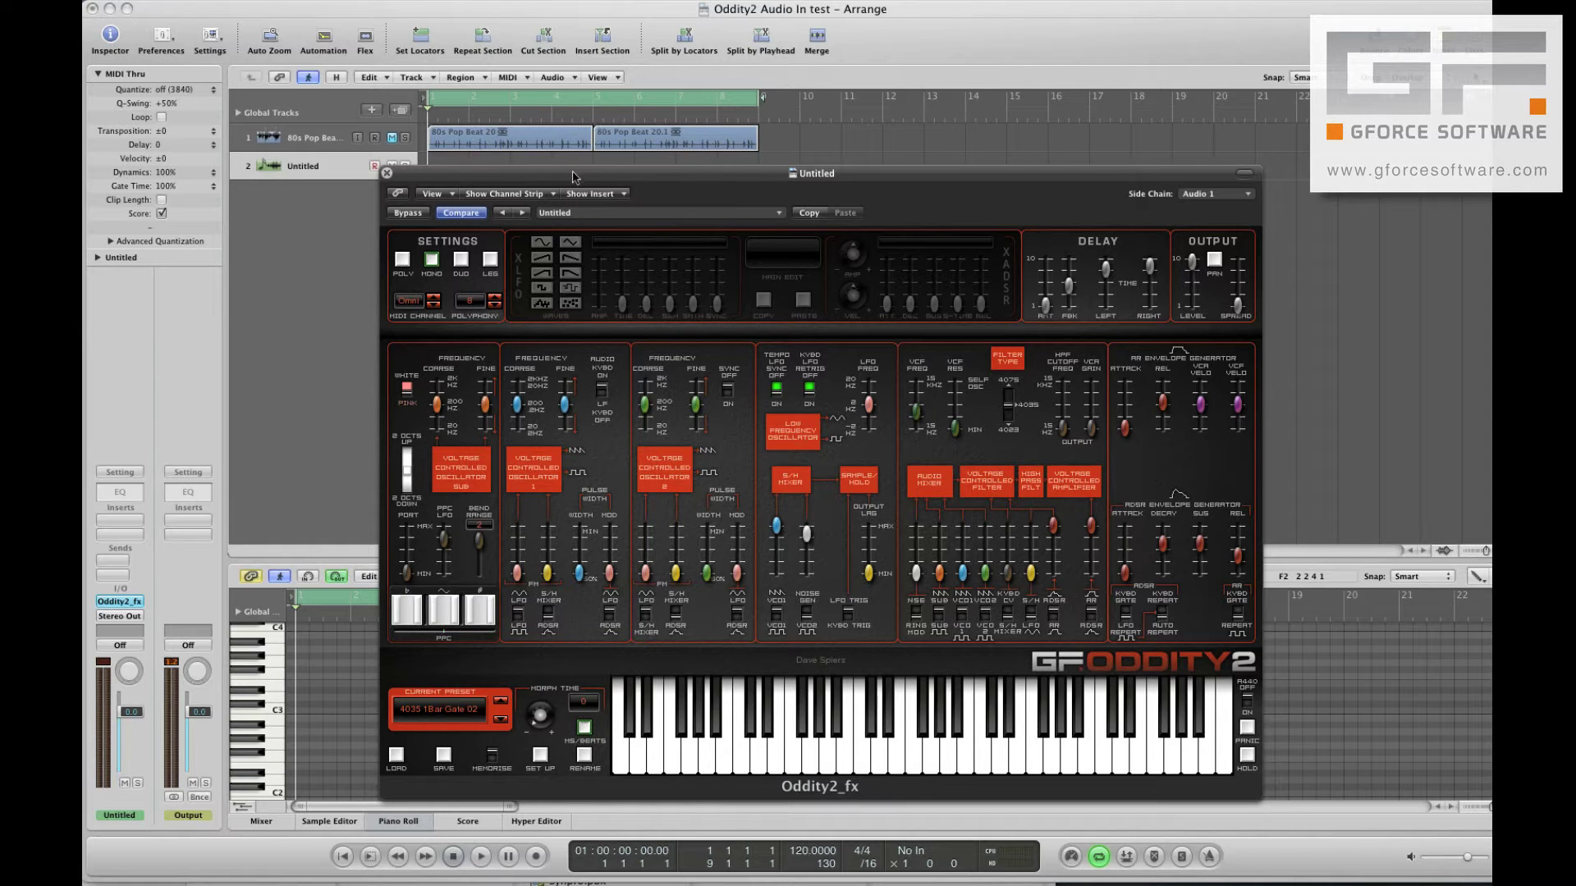
Create a MIDI region on the instrument track extending to bar 9.
left_click(387, 173)
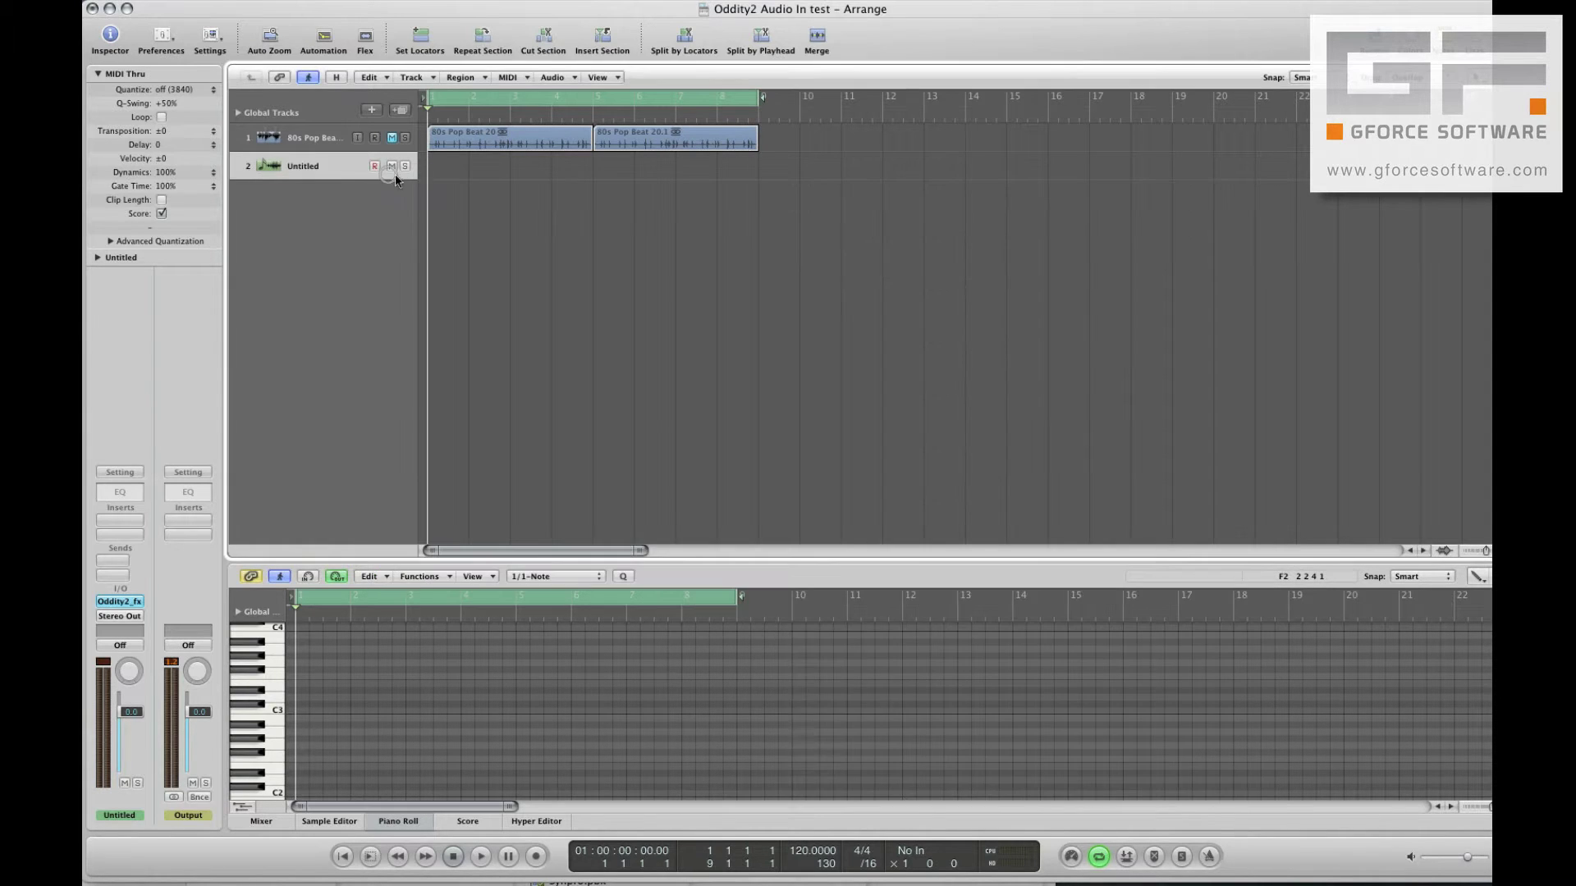
left_click(444, 171)
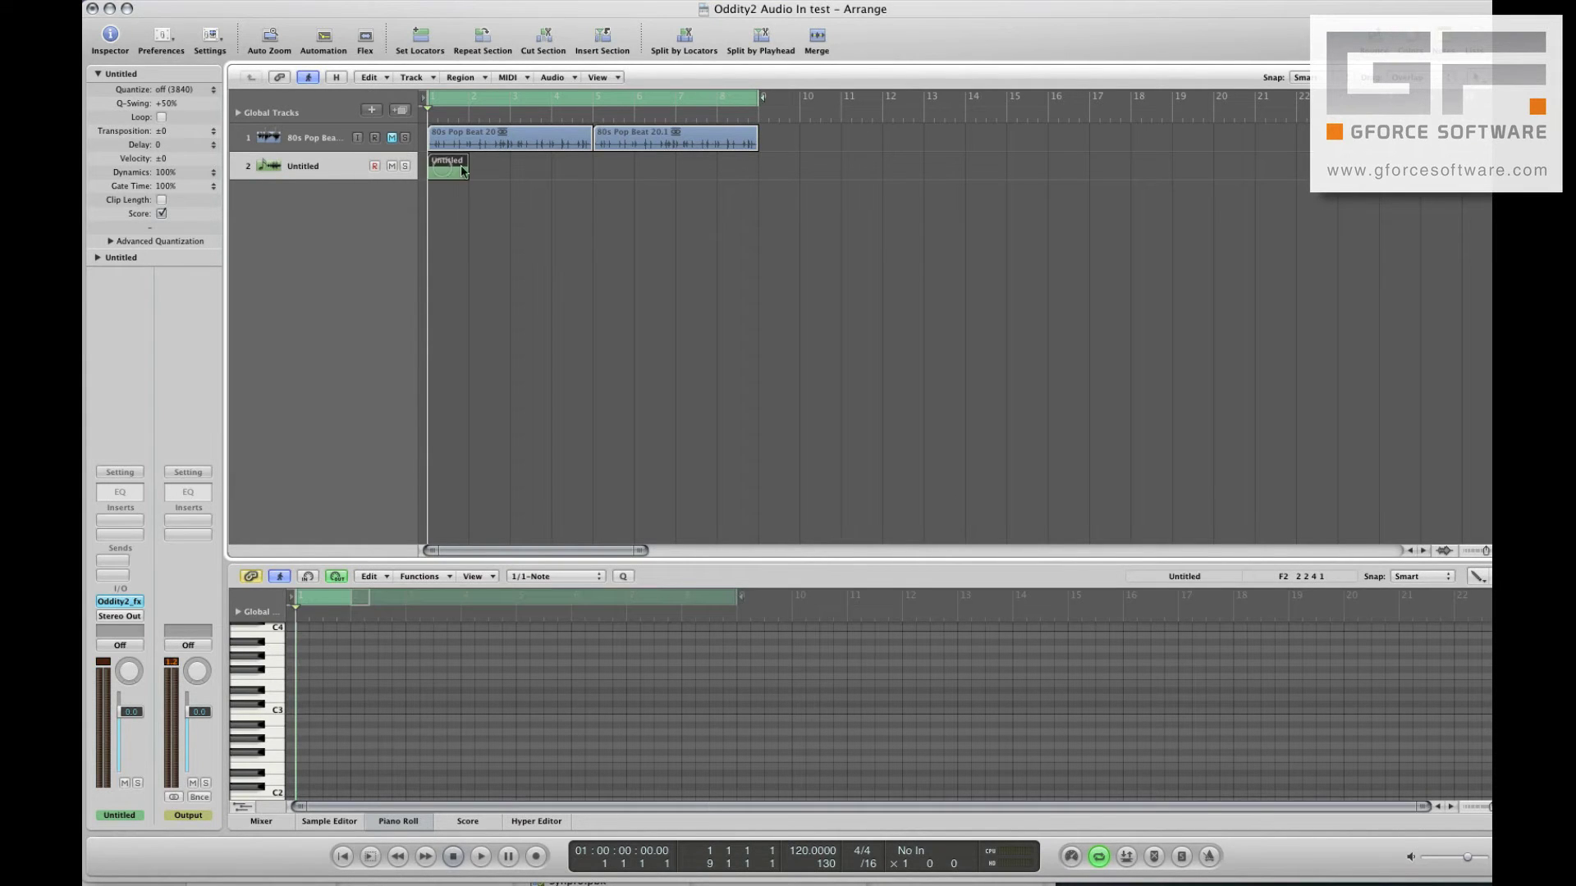
left_click_drag(467, 168, 761, 175)
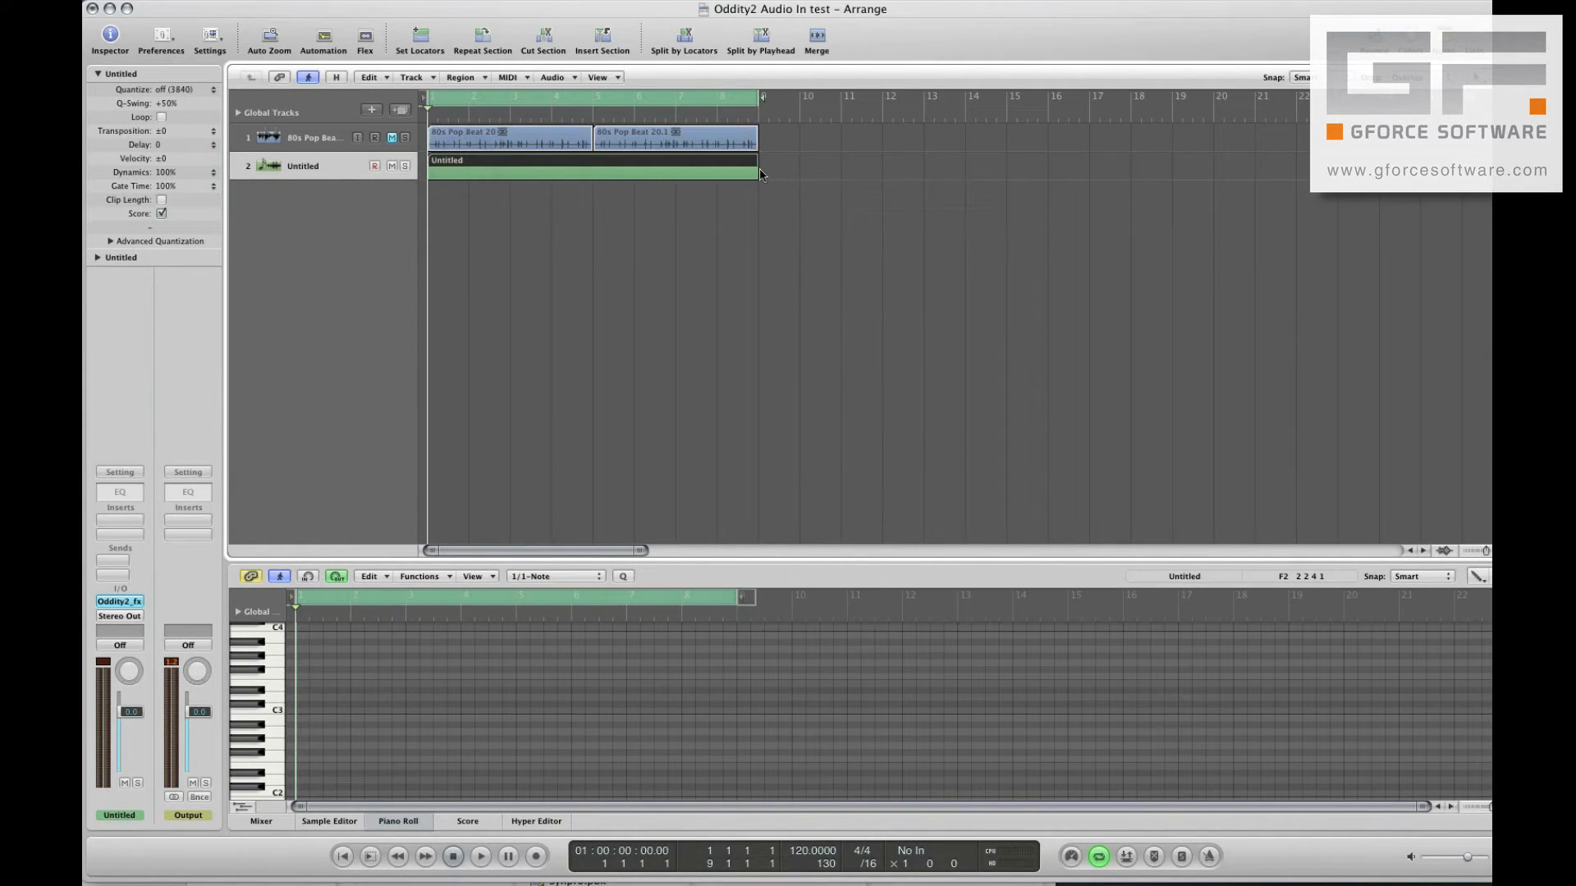
Draw a long C3 note quantized to bar 1, then bring back Oddity2_fx.
left_click(302, 712)
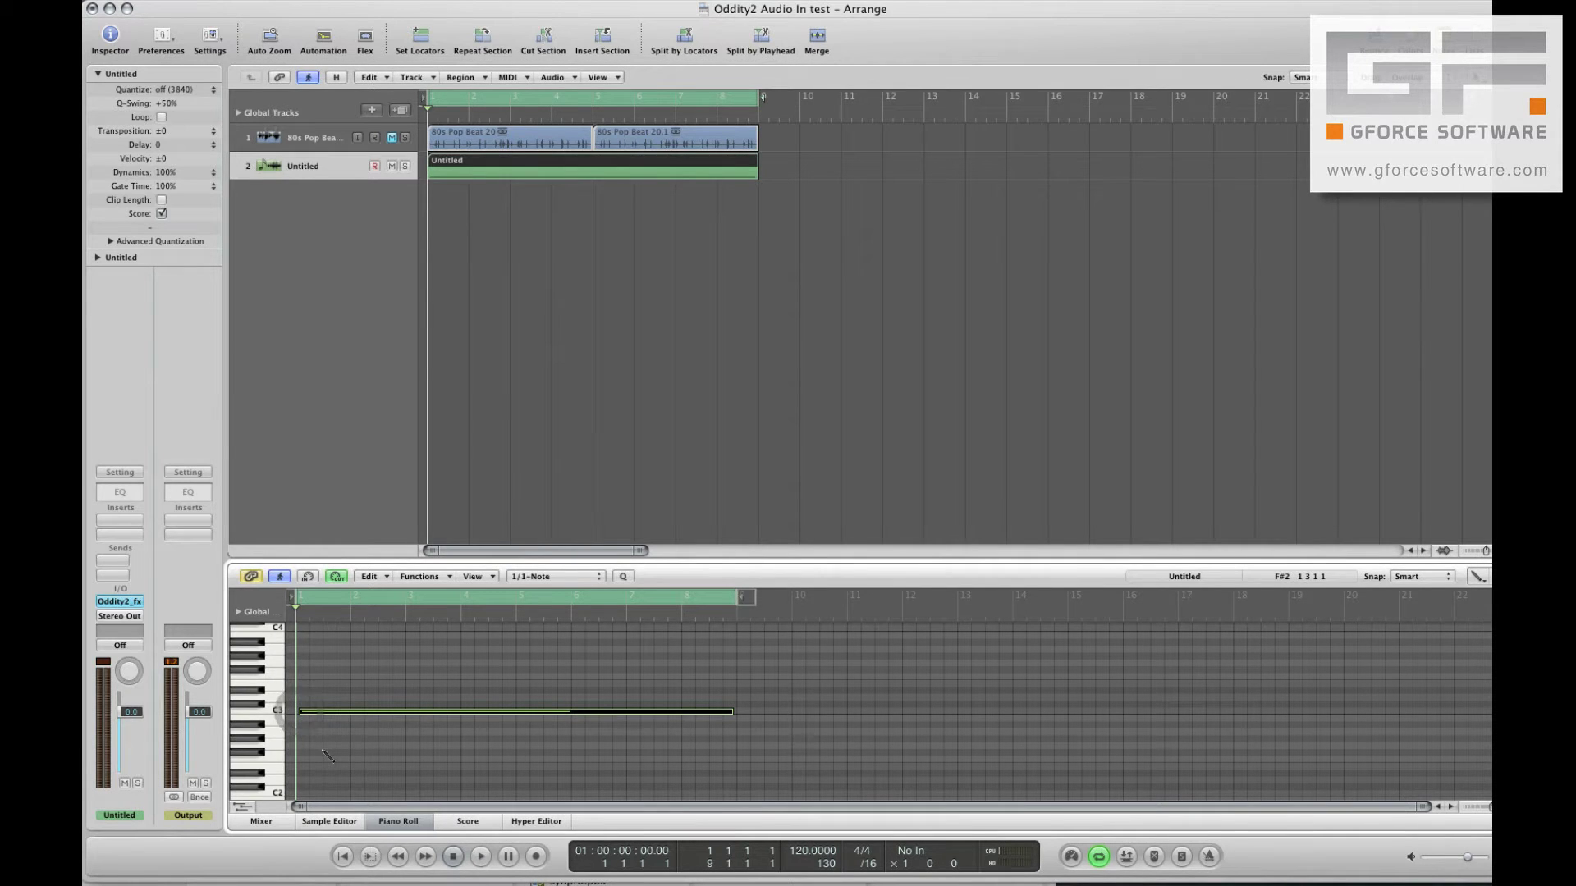
left_click(621, 576)
left_click(123, 603)
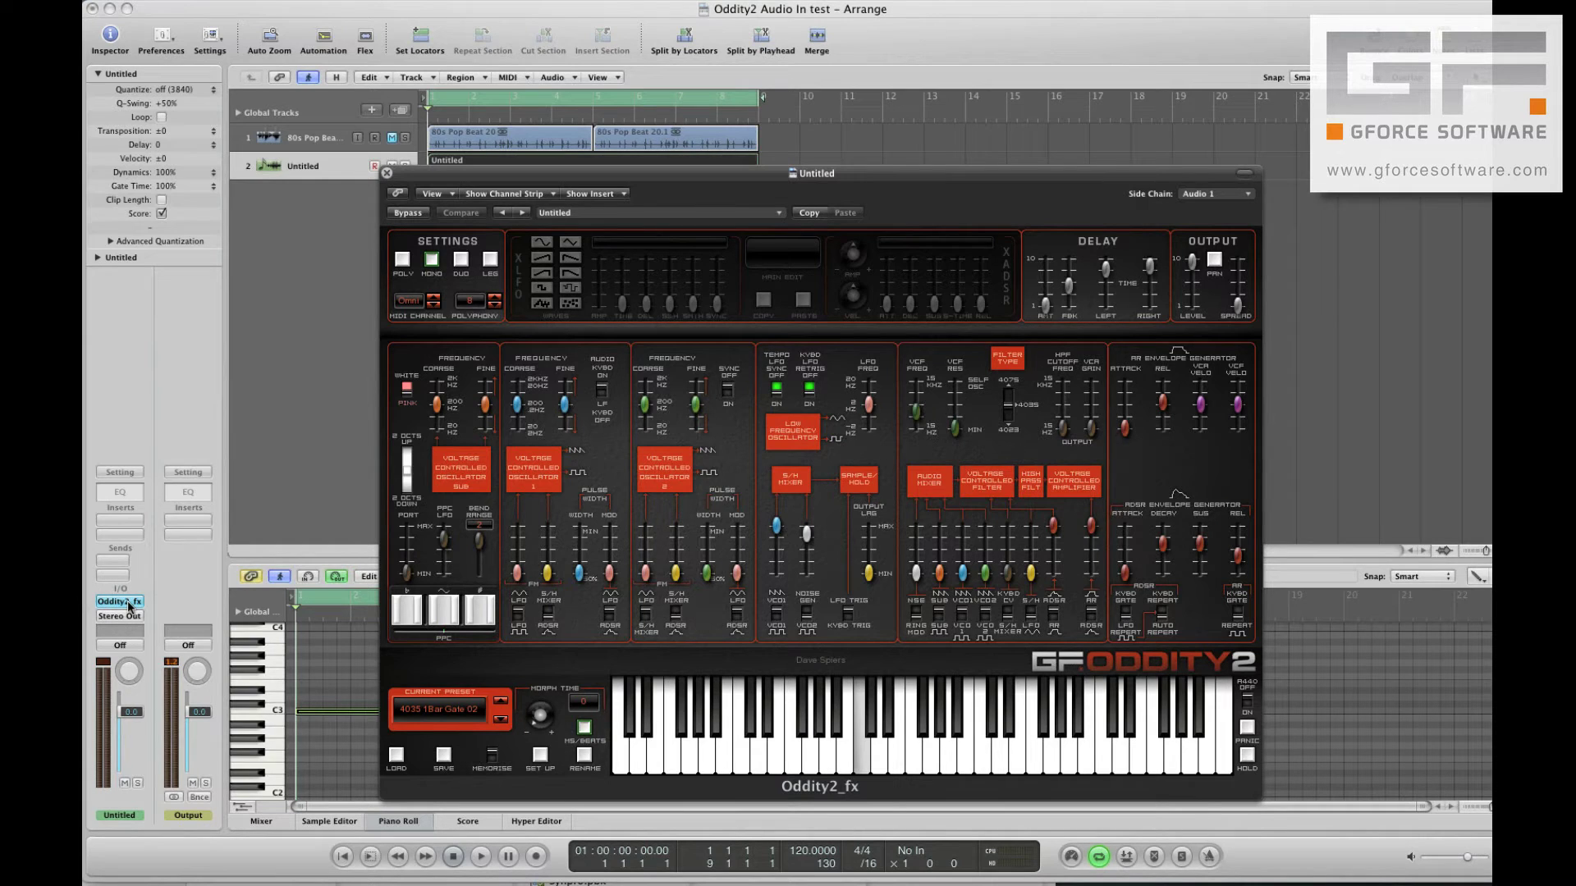
Start playback and set Oddity2's LFO rate to 1 1/2 beats.
key("space")
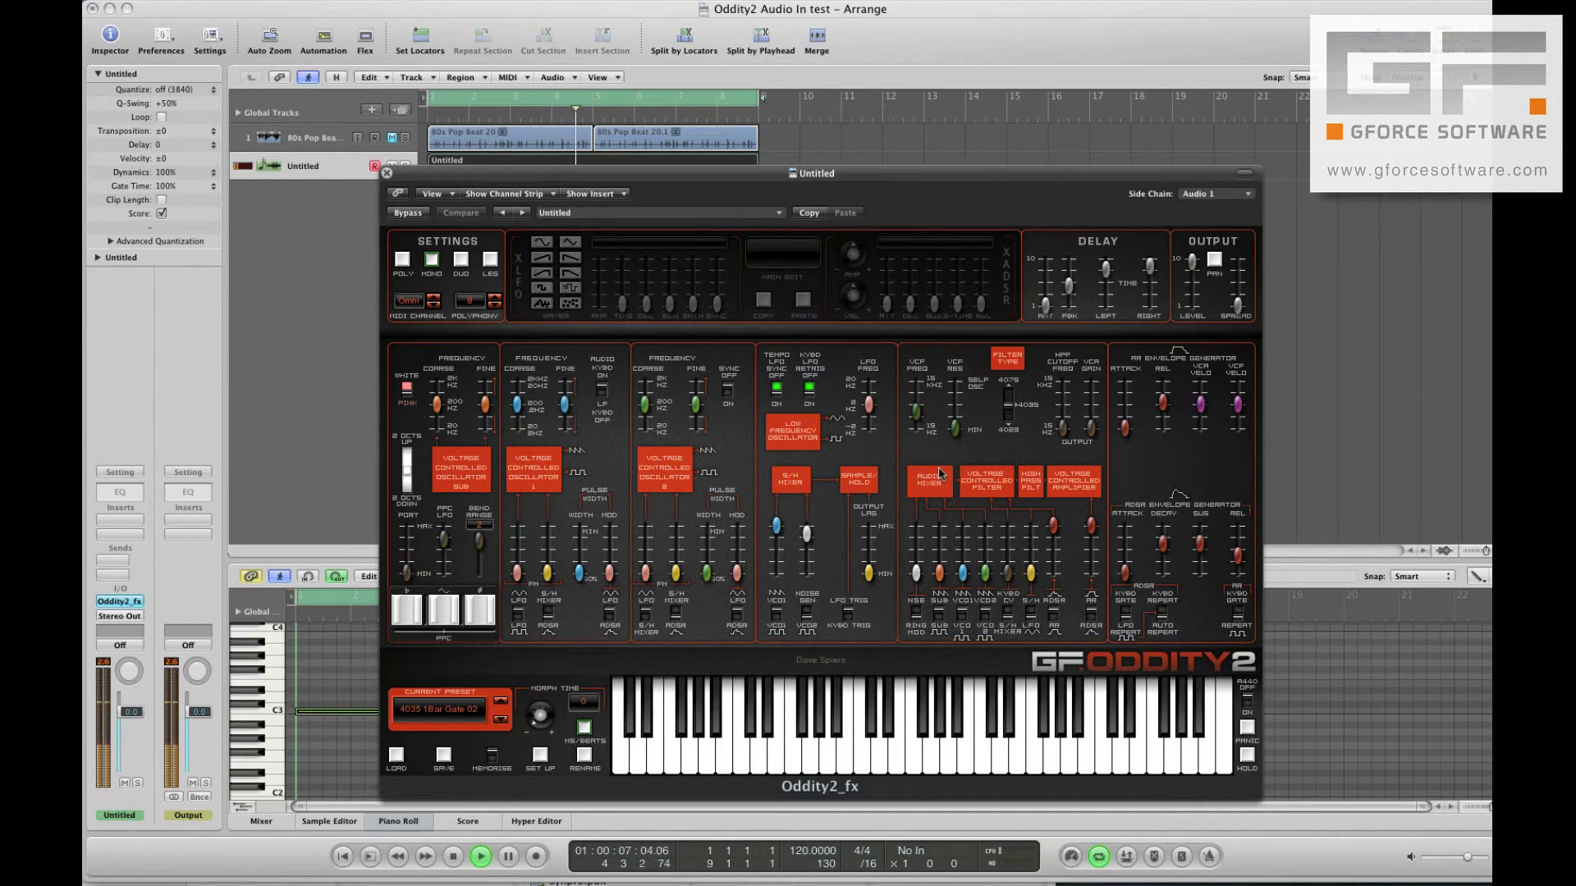
left_click(869, 404)
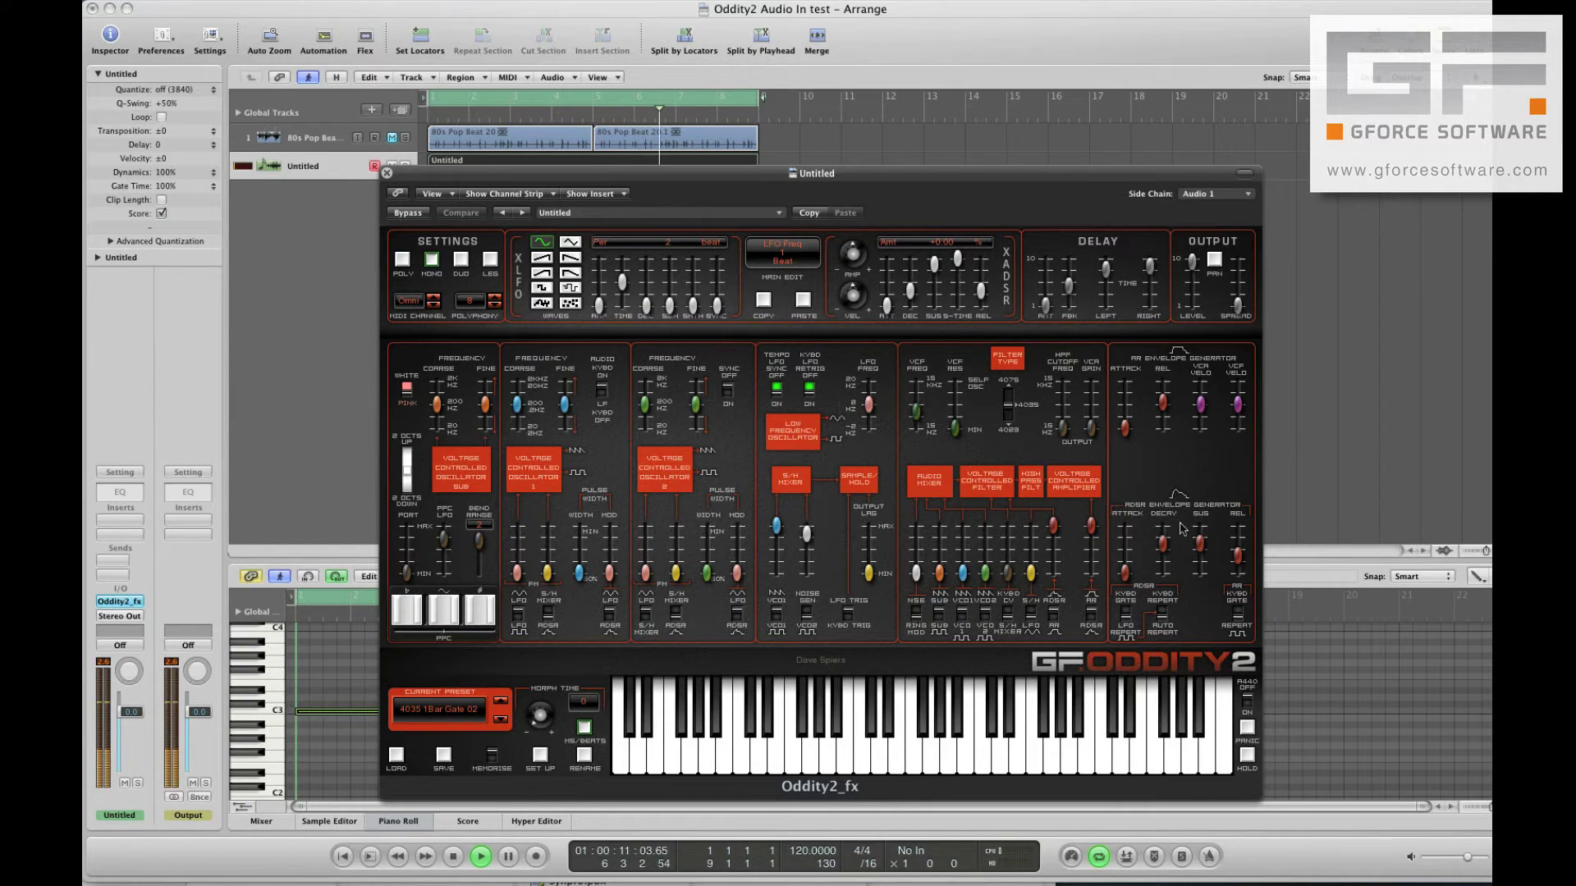
left_click_drag(1163, 546, 1163, 513)
left_click(869, 411)
mouse_move(869, 410)
left_mouse_down()
mouse_move(869, 425)
mouse_move(869, 379)
left_mouse_up()
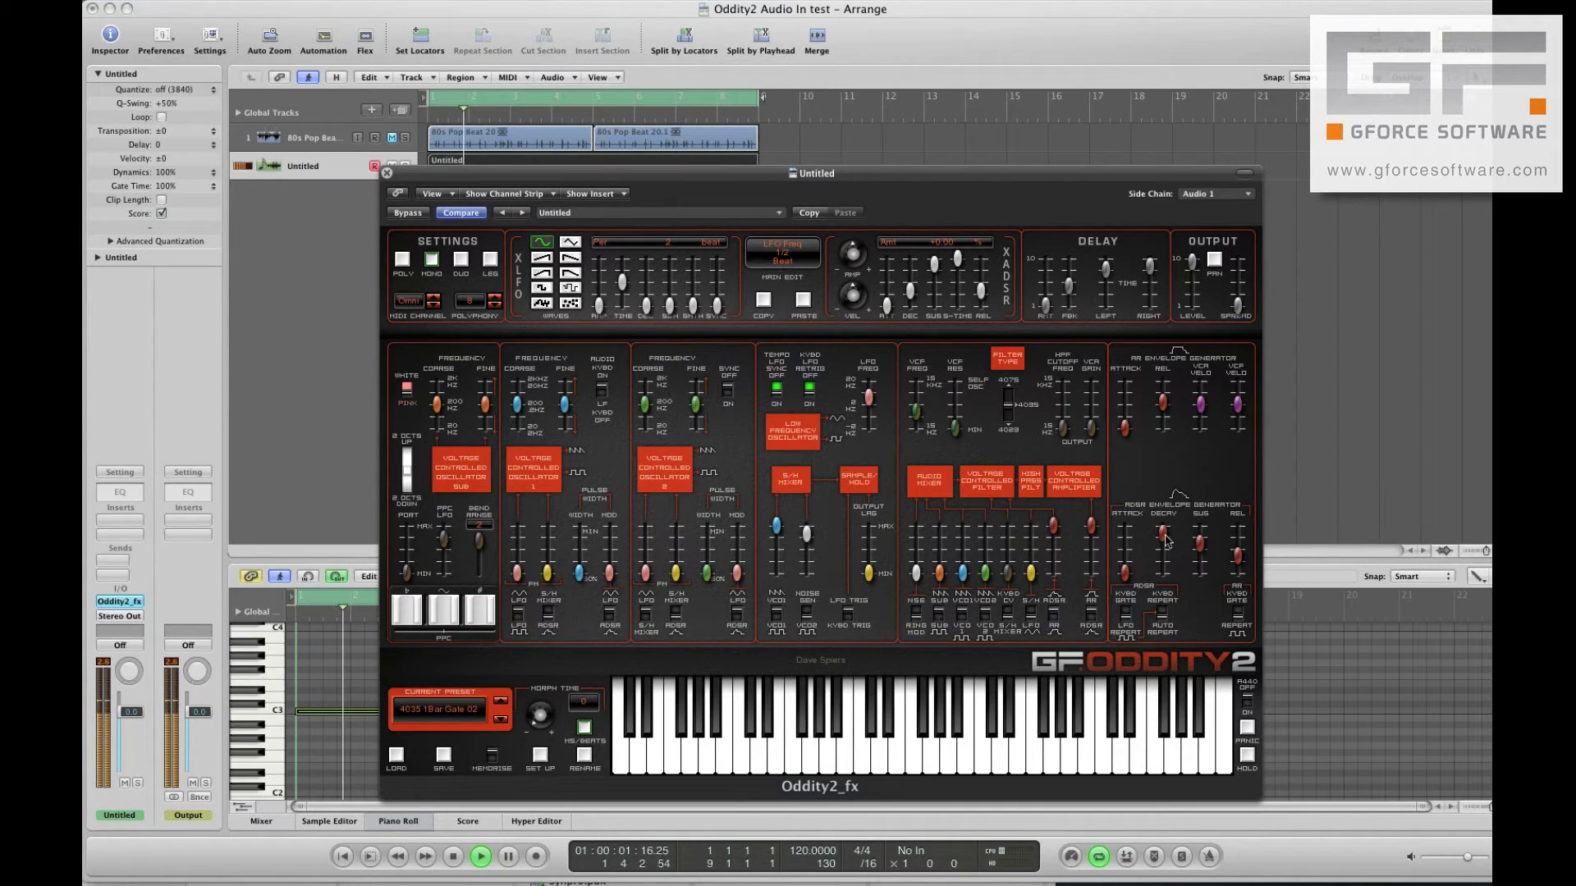
Lengthen envelope decay to 1231.75 ms and shorten attack to 5.00 ms.
left_click_drag(1163, 535, 1161, 631)
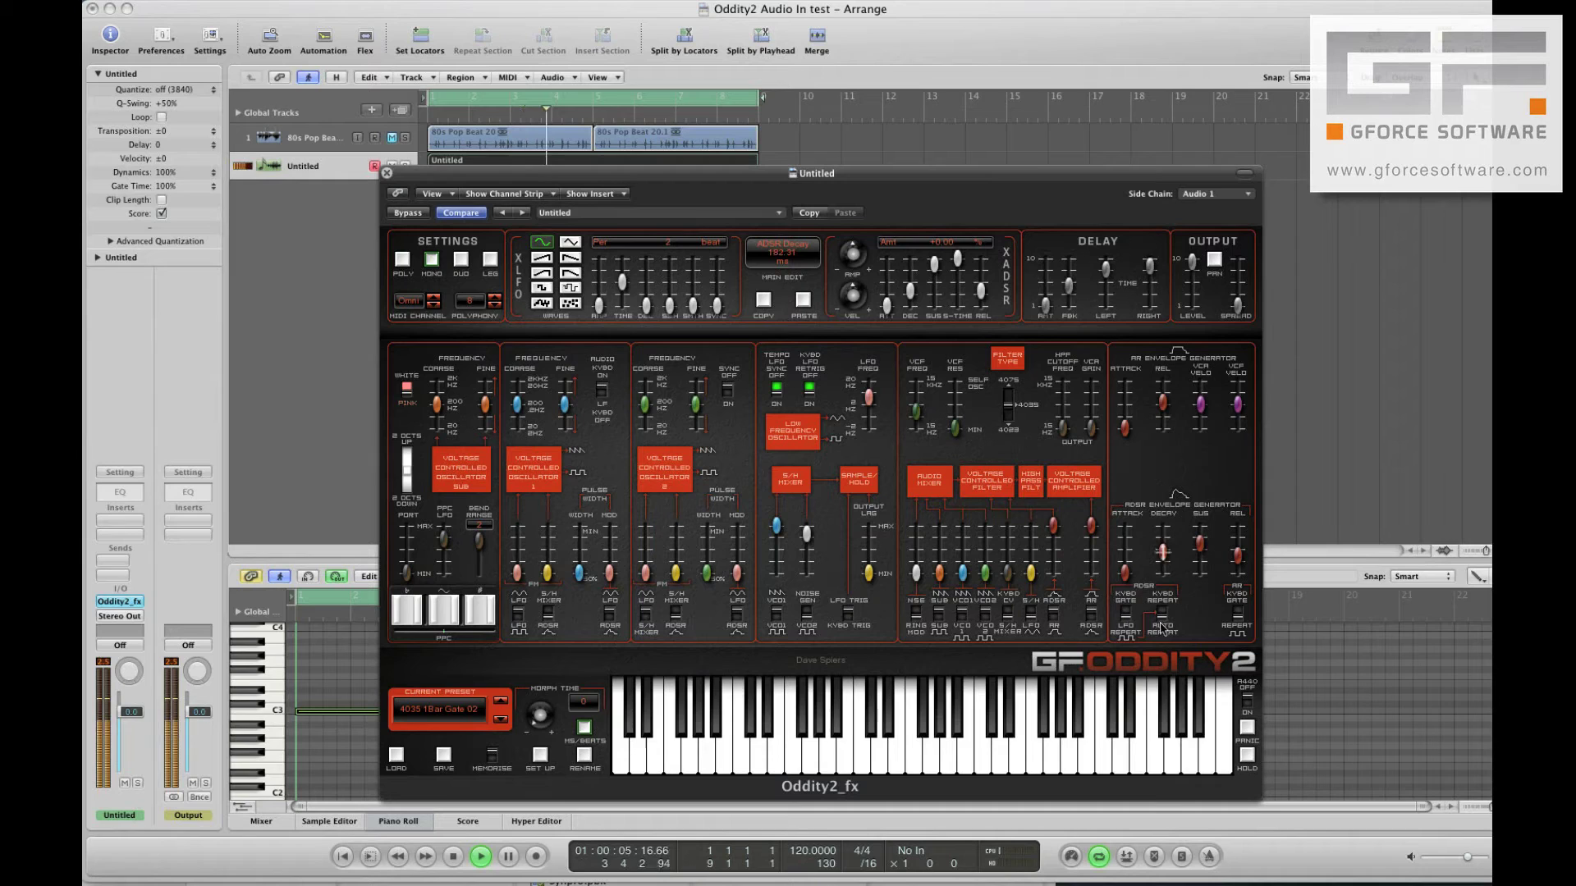
left_click_drag(1161, 556, 1124, 500)
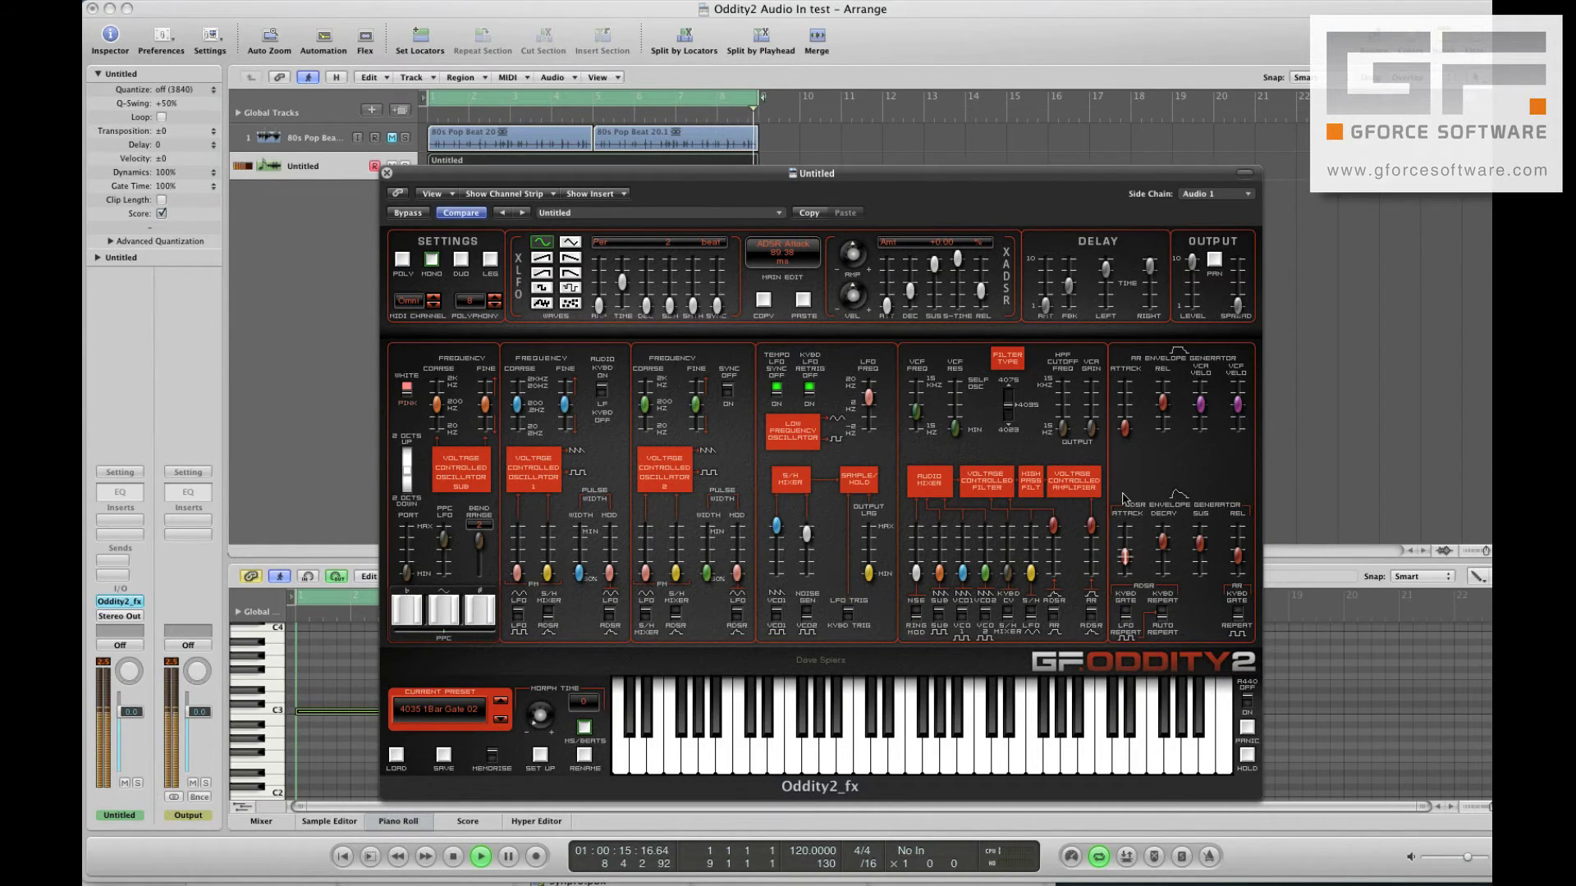
left_click_drag(1124, 558, 1125, 574)
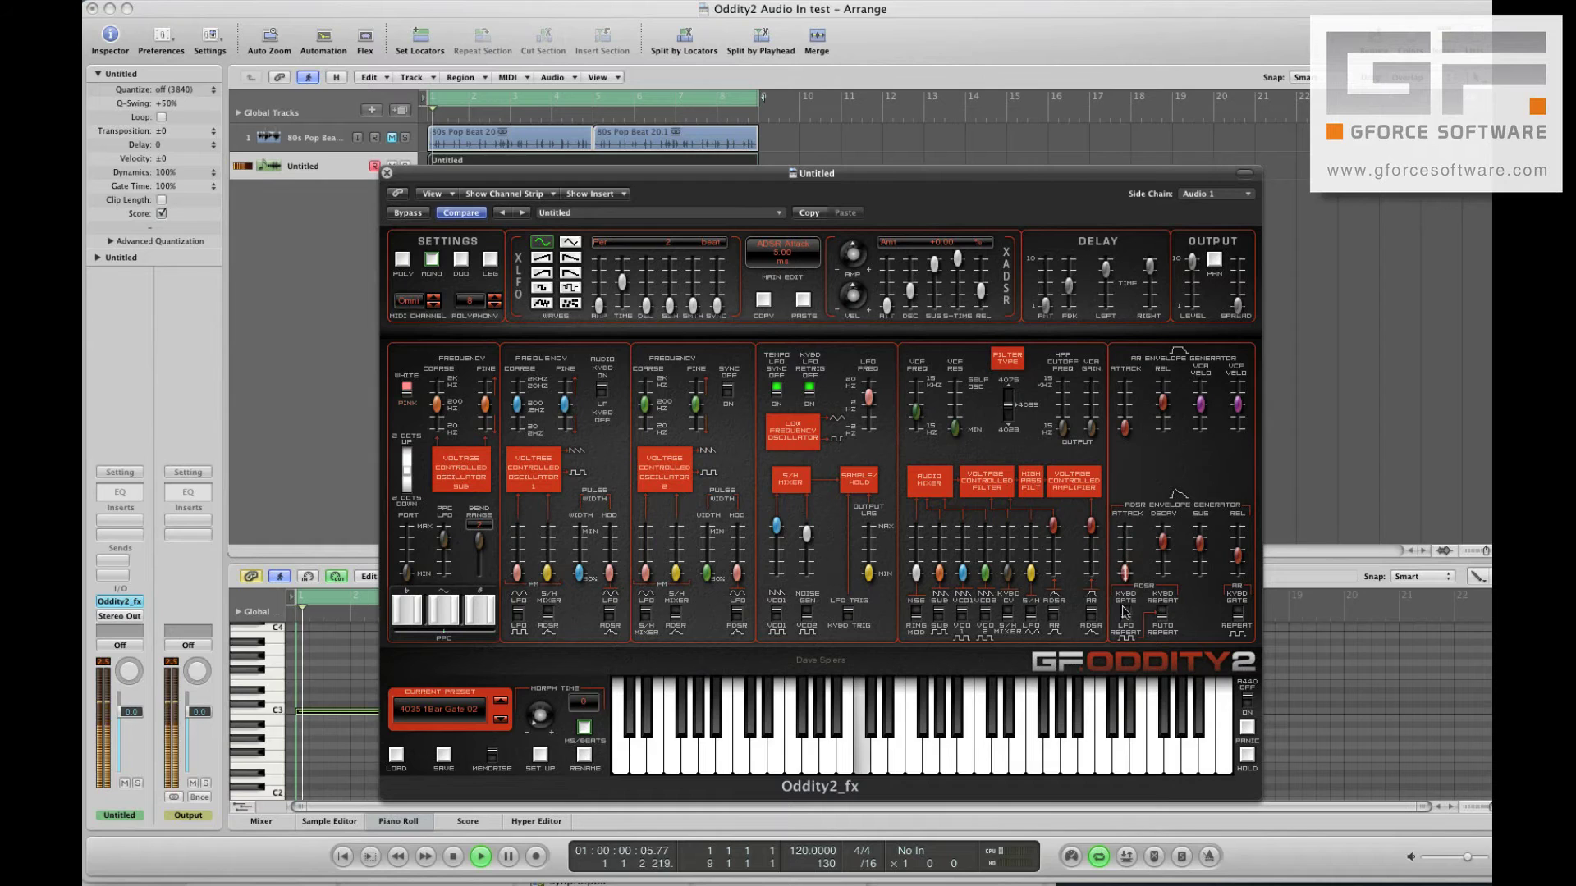
Set LFO amount to 46.17 %, decay to 202.98 ms and filter resonance to 38.7 %.
left_click(915, 413)
left_click_drag(600, 306, 597, 193)
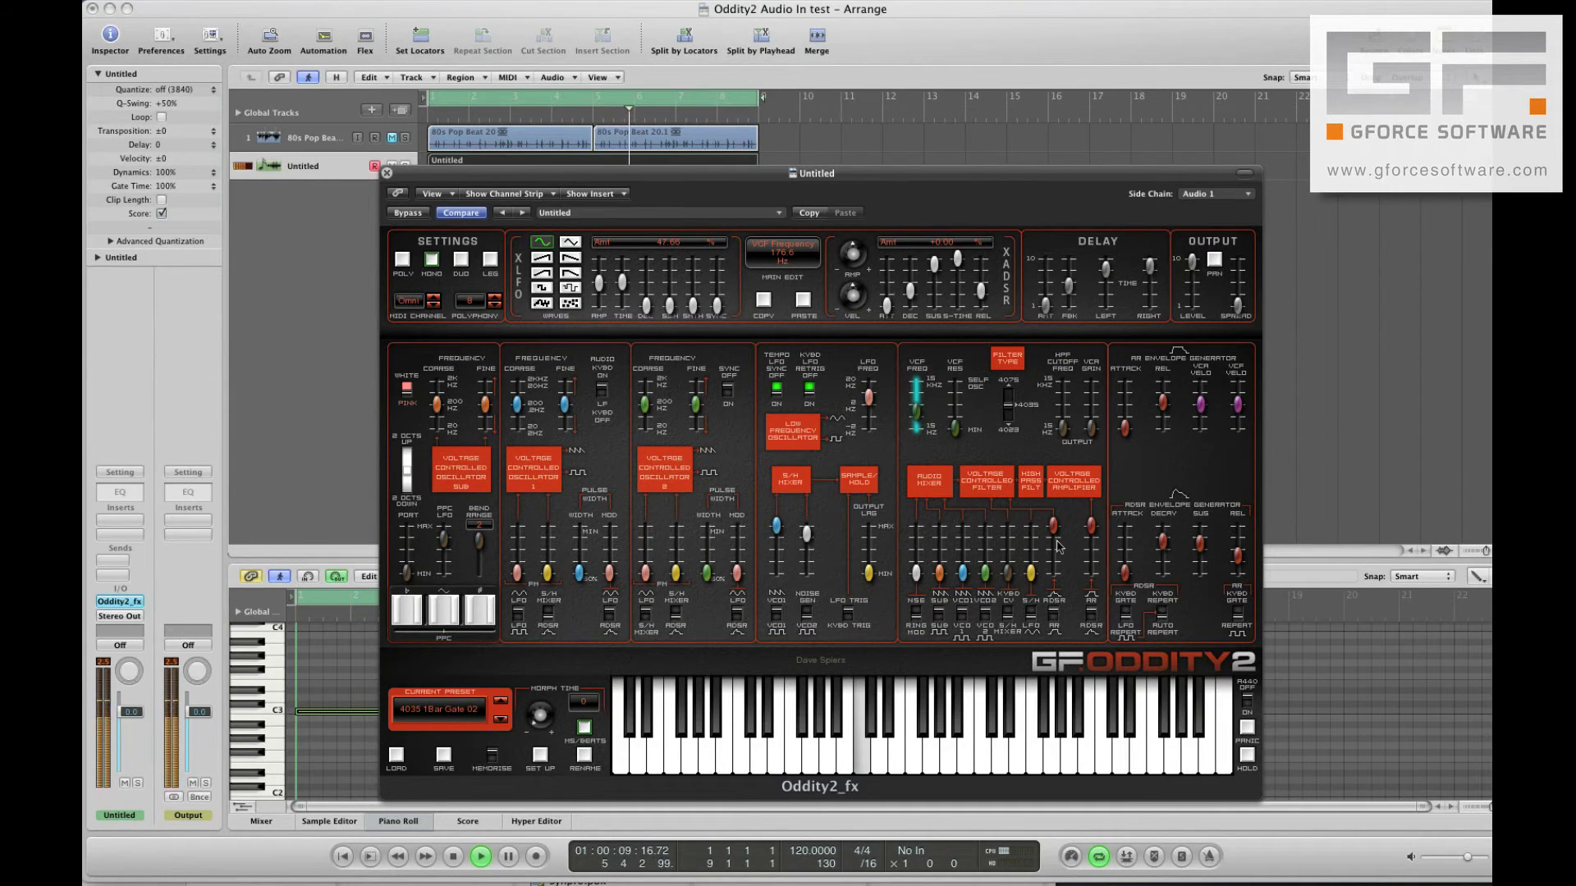
left_click_drag(1162, 548, 1162, 627)
left_click_drag(959, 427, 956, 409)
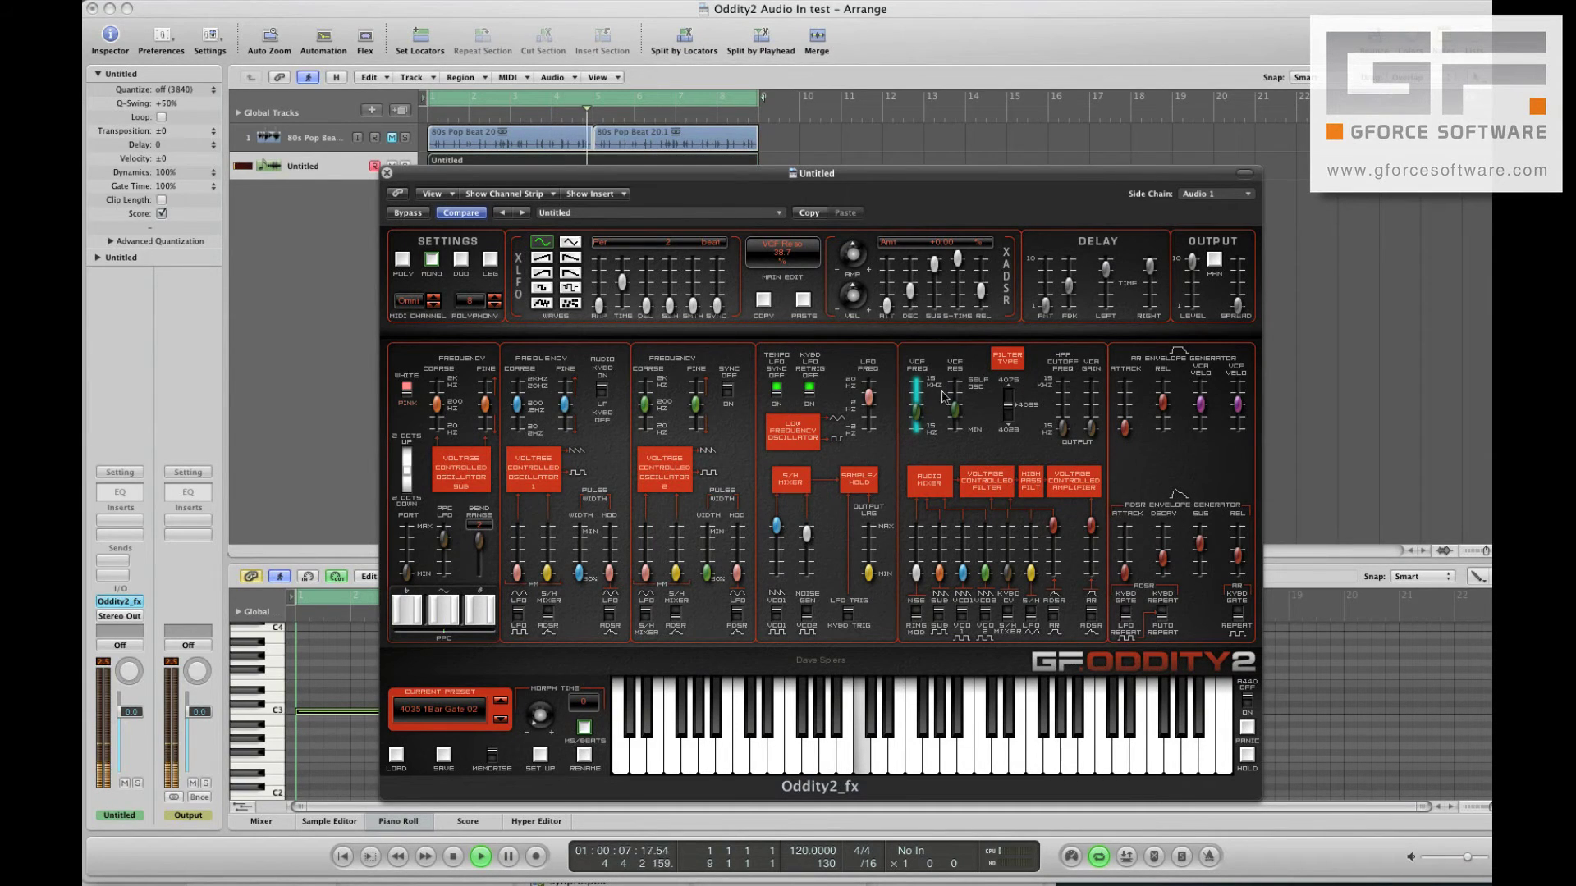
Raise filter cutoff to 594.9 Hz, then unmute and select the drum loop track.
mouse_move(916, 374)
left_click_drag(917, 375, 911, 373)
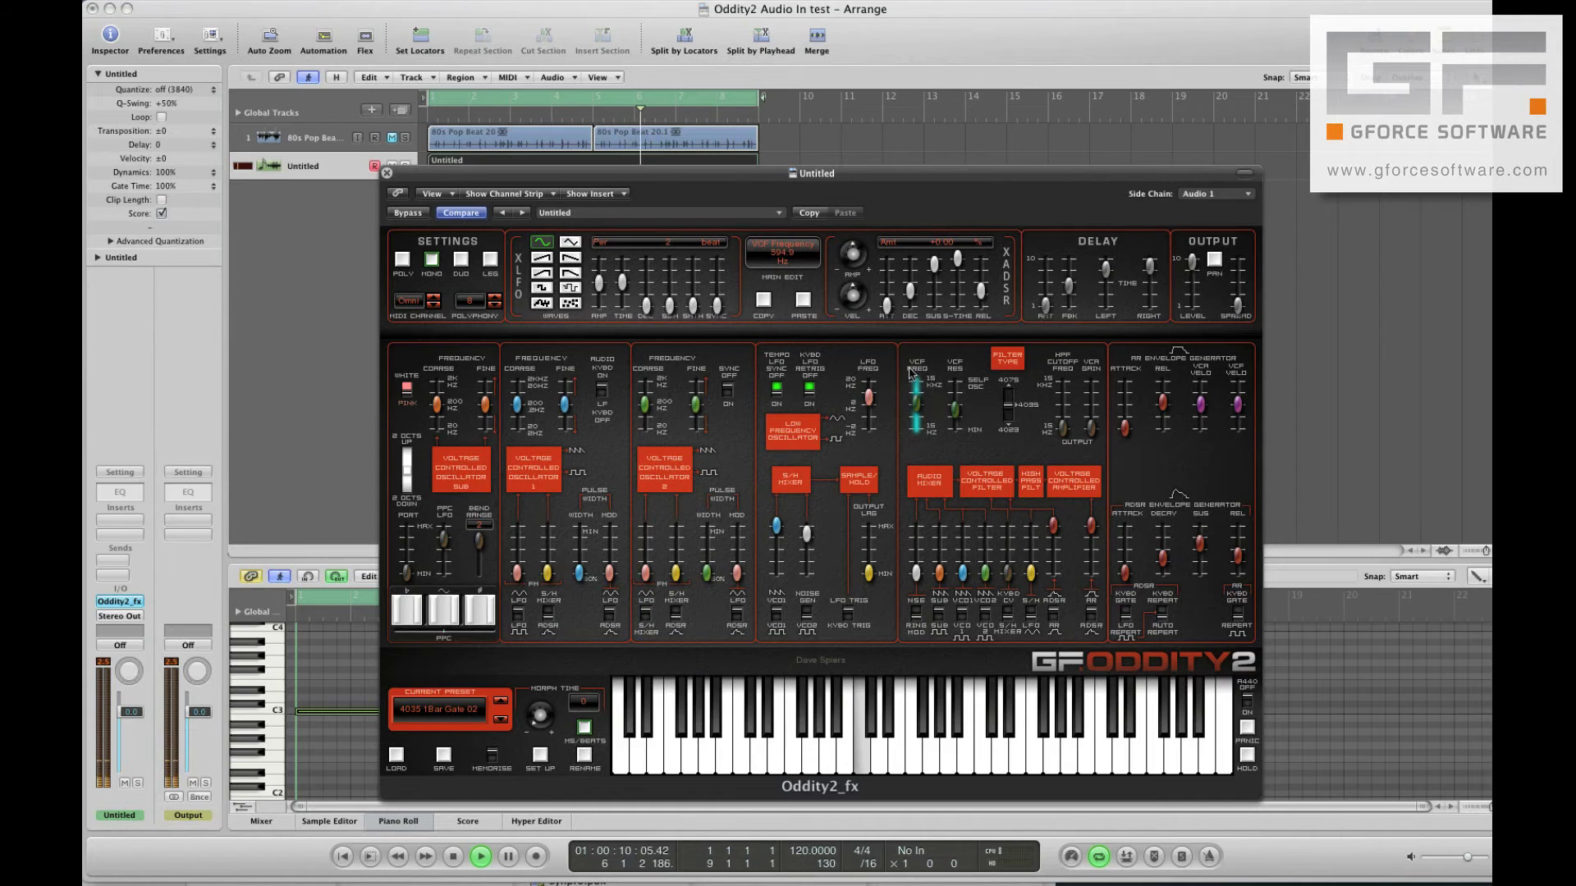
left_click(393, 138)
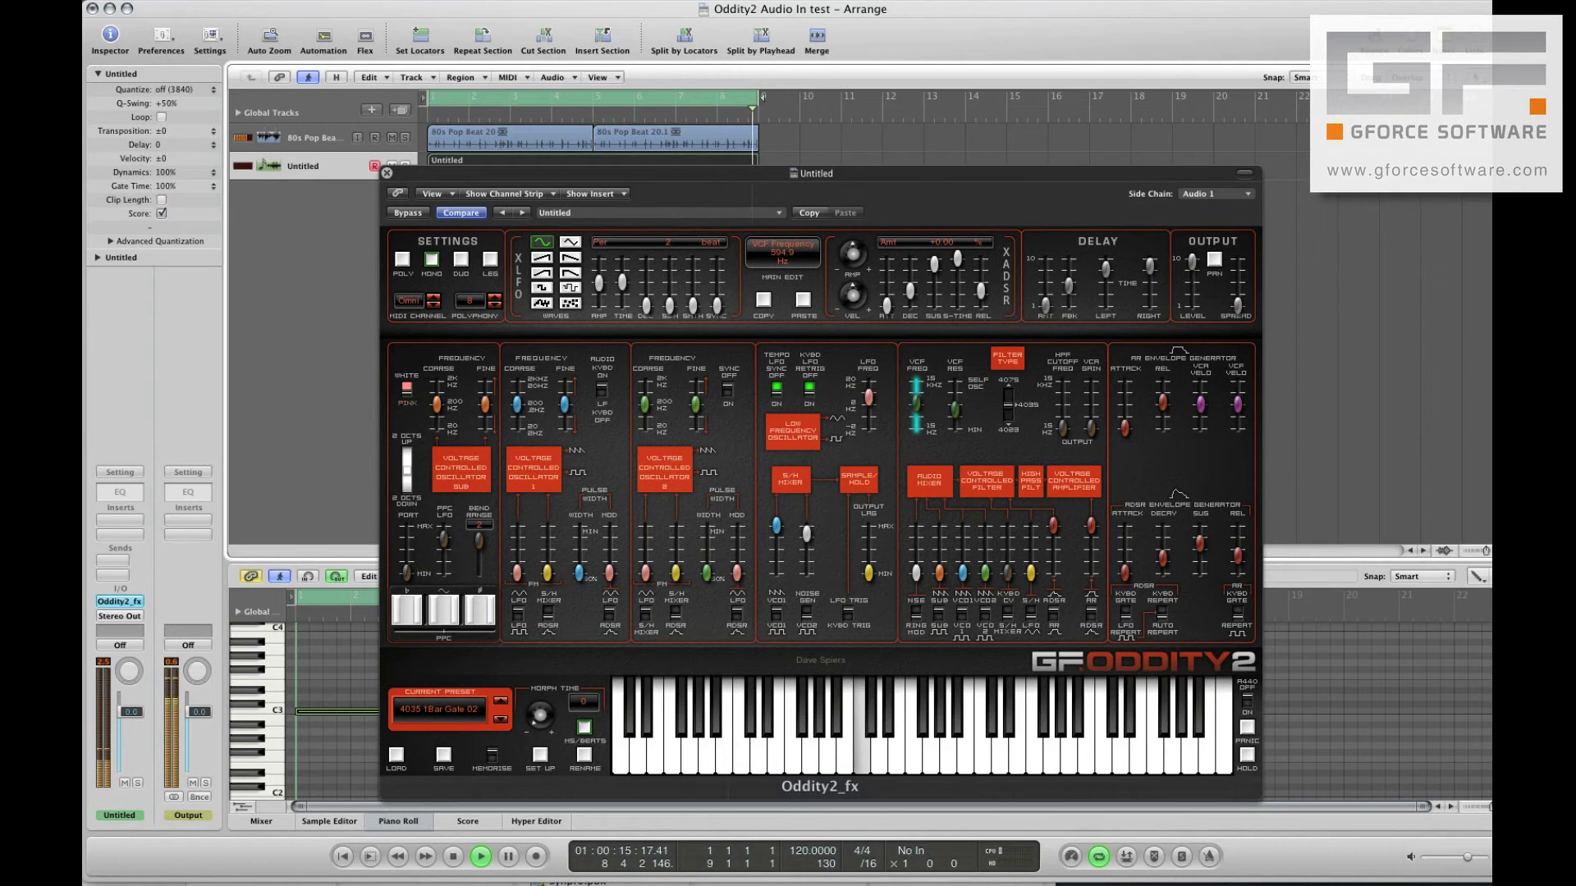
left_click(316, 138)
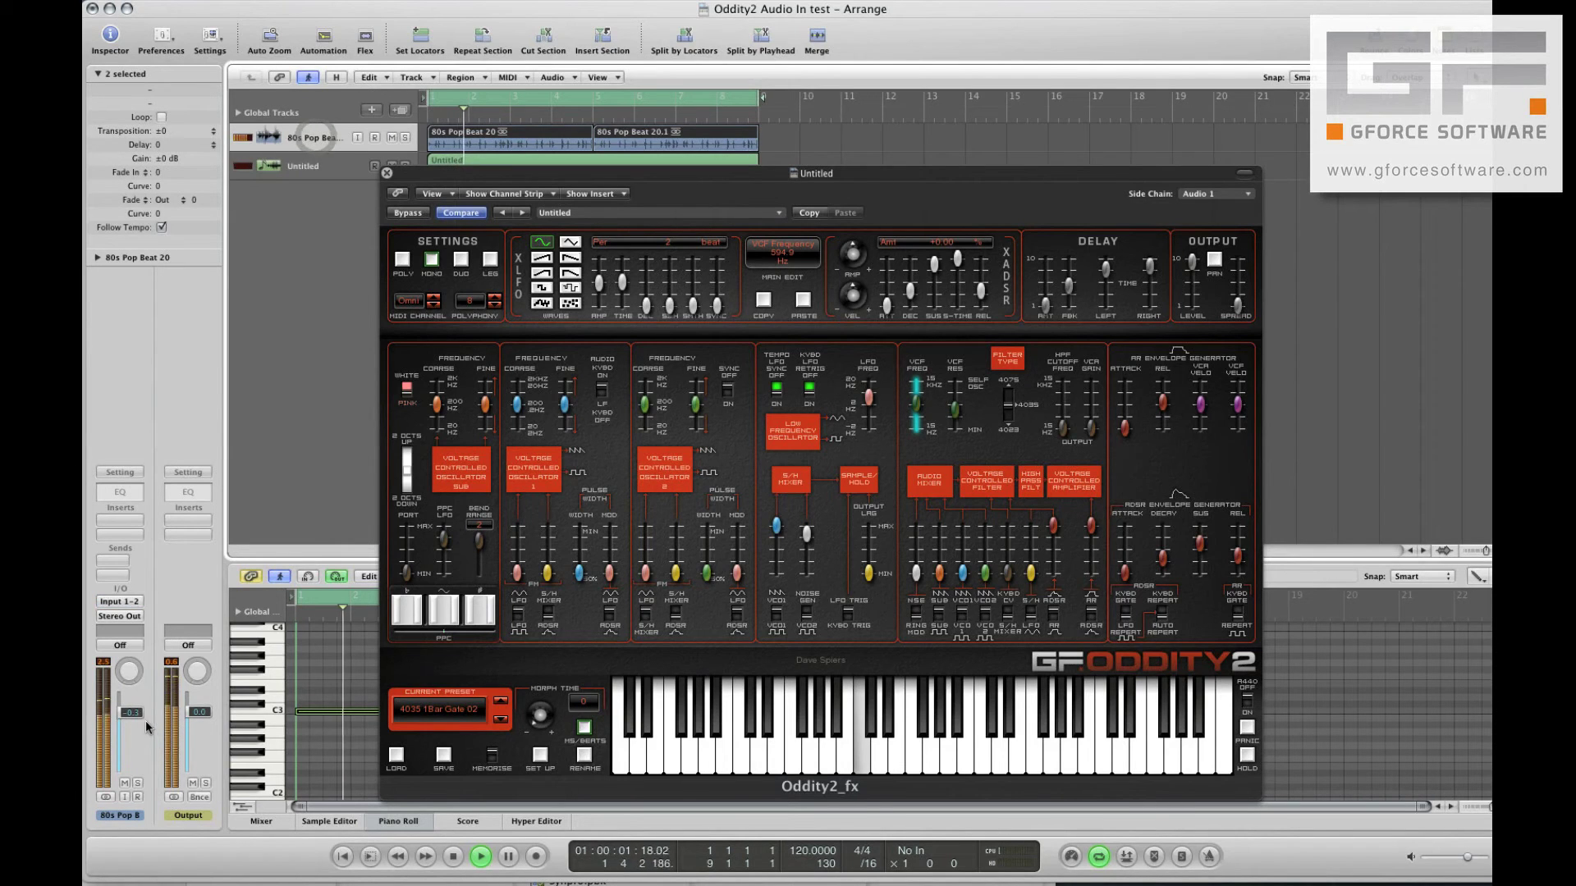
Set drum track to -7.4 dB, keyboard filter mod 30.9 %, sub tune minimum, high-pass 10 Hz.
left_click_drag(131, 726, 131, 733)
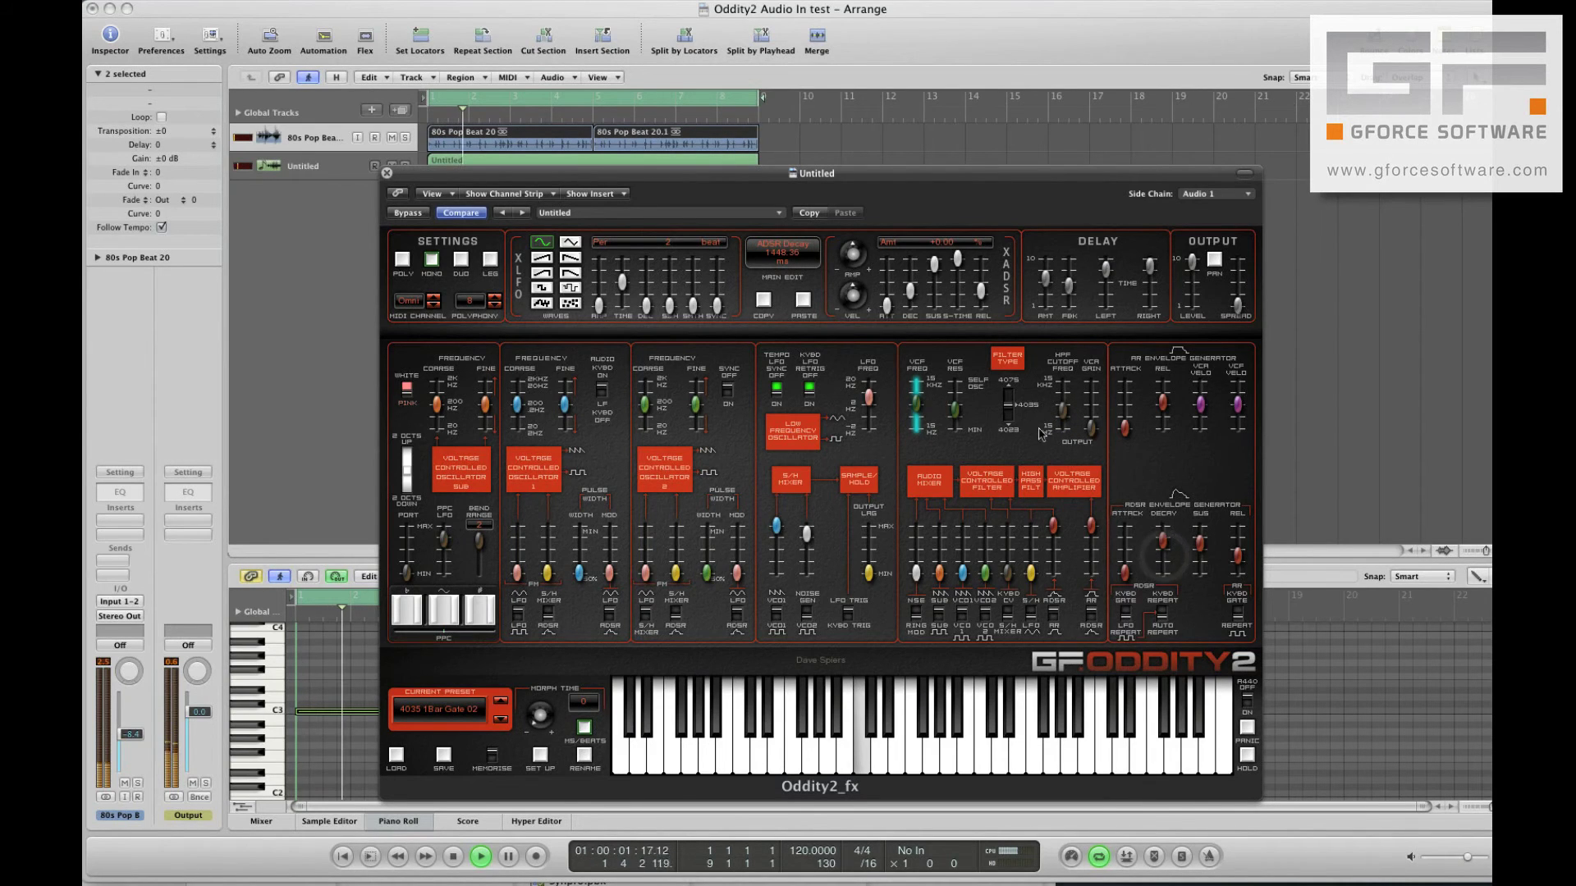
left_click(955, 409)
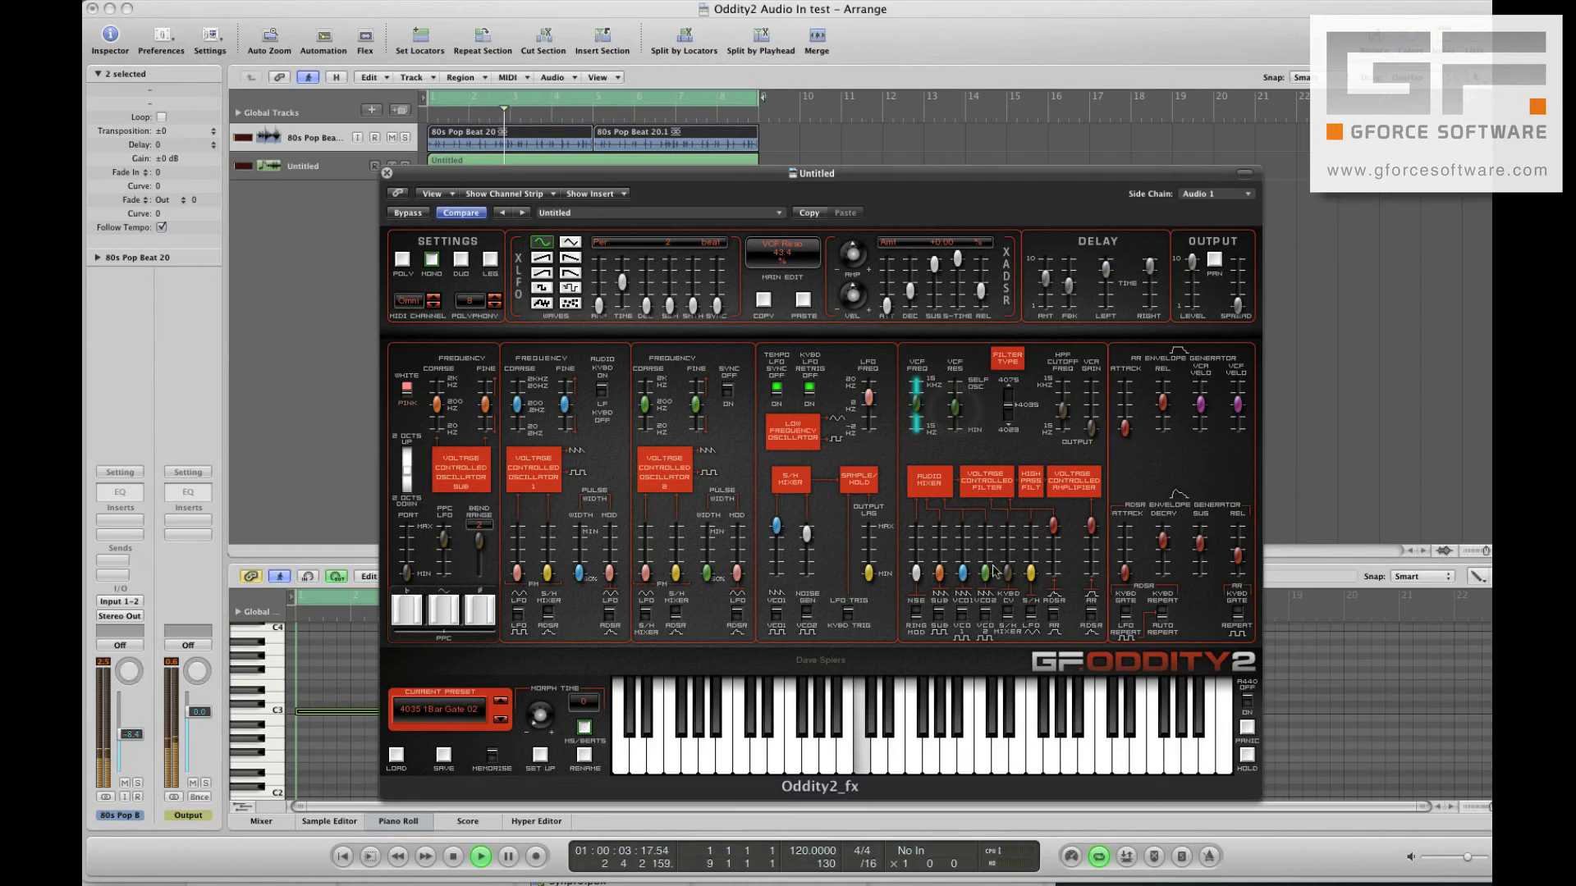
left_click_drag(1009, 575, 939, 545)
left_click_drag(439, 407, 441, 550)
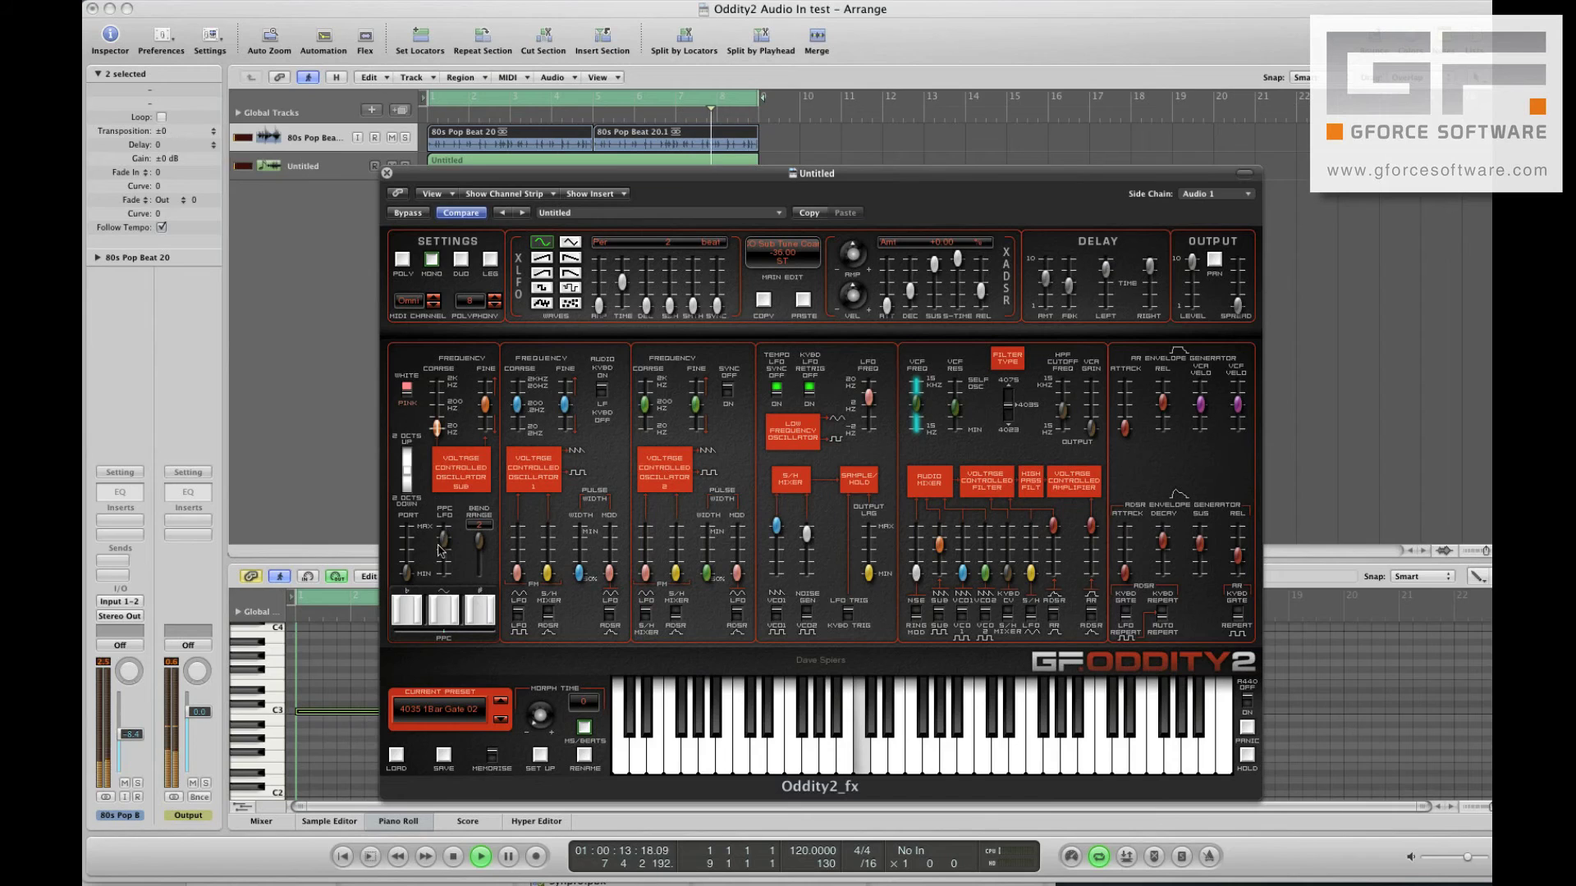
left_click_drag(1065, 441, 1064, 452)
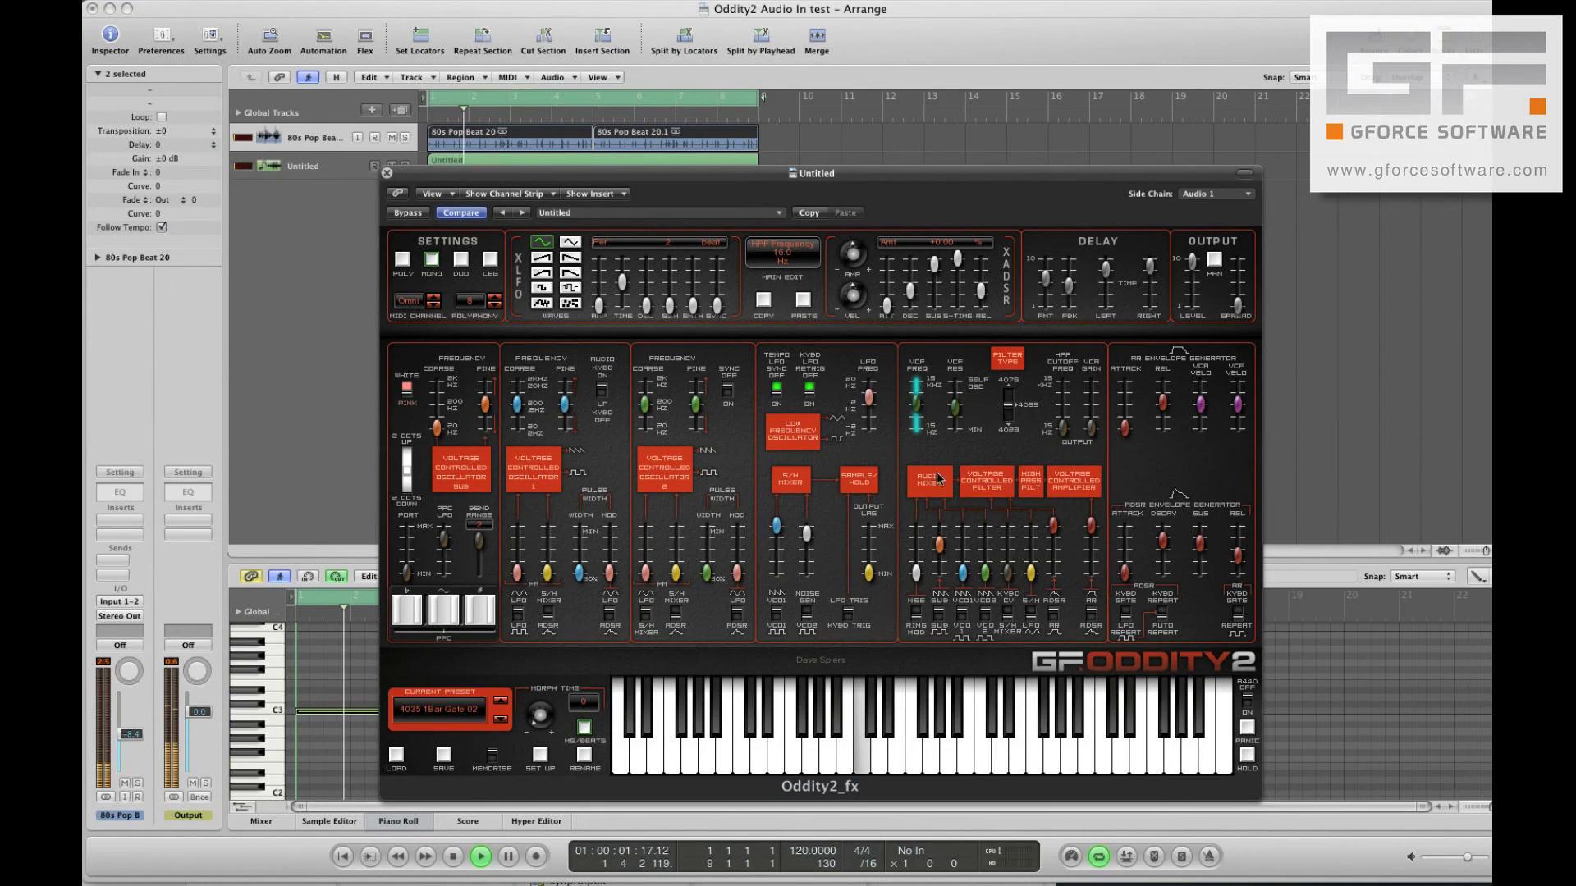
Set cutoff 109.4 Hz, decay 200.71 ms, Mix 2 -13.4 dB and VCO 1 -12.78 semitones.
left_click(917, 439)
left_click_drag(917, 439, 914, 462)
left_click_drag(1163, 546, 1157, 604)
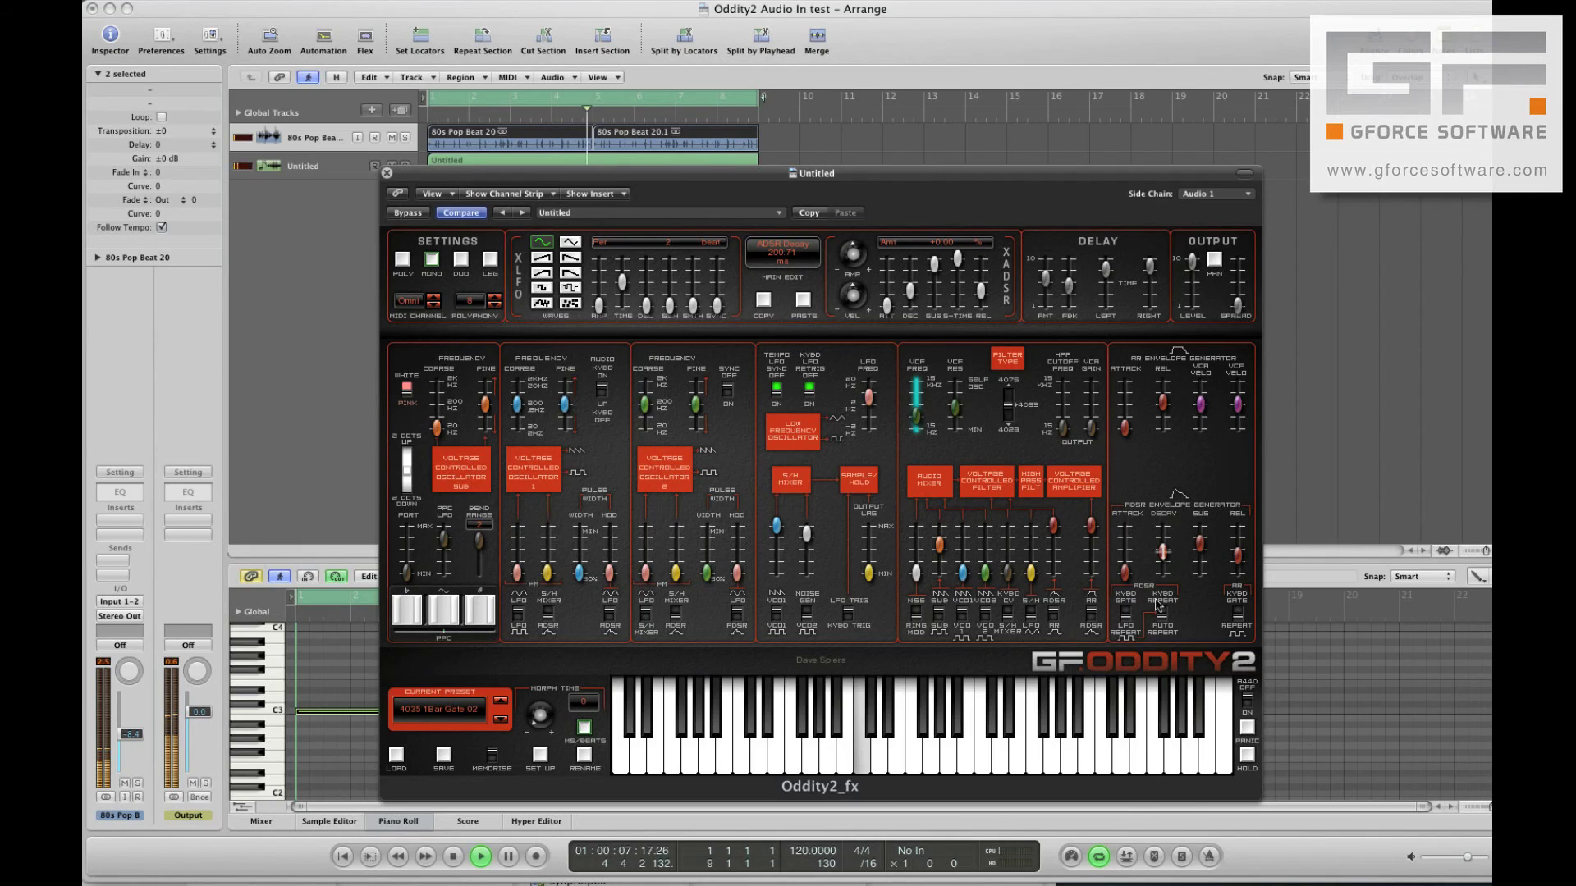
left_click_drag(960, 575, 962, 547)
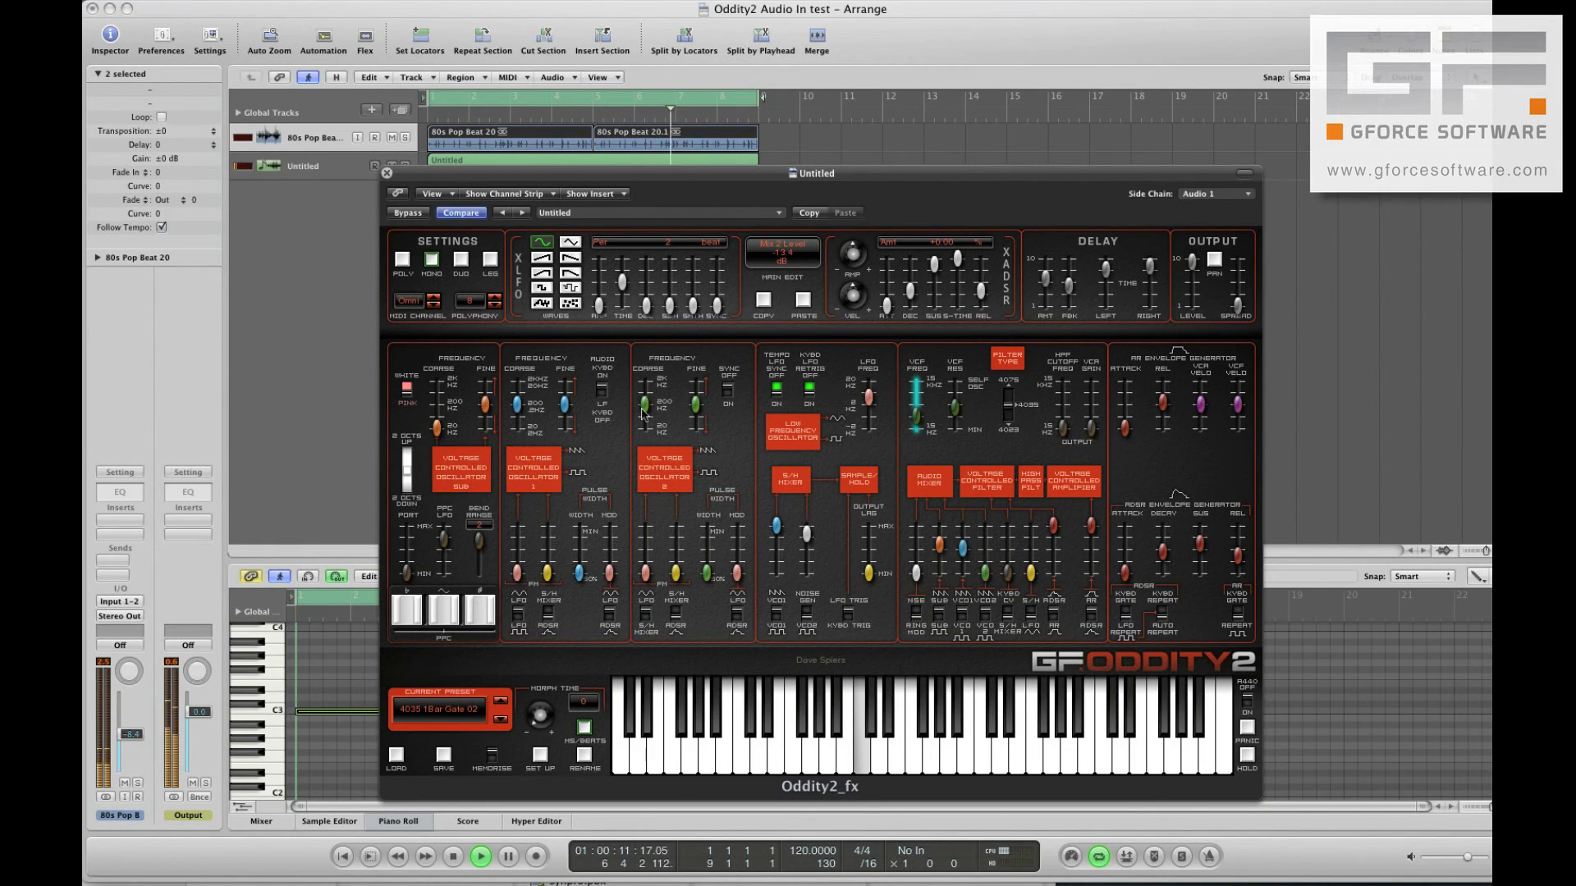
left_click_drag(516, 404, 515, 444)
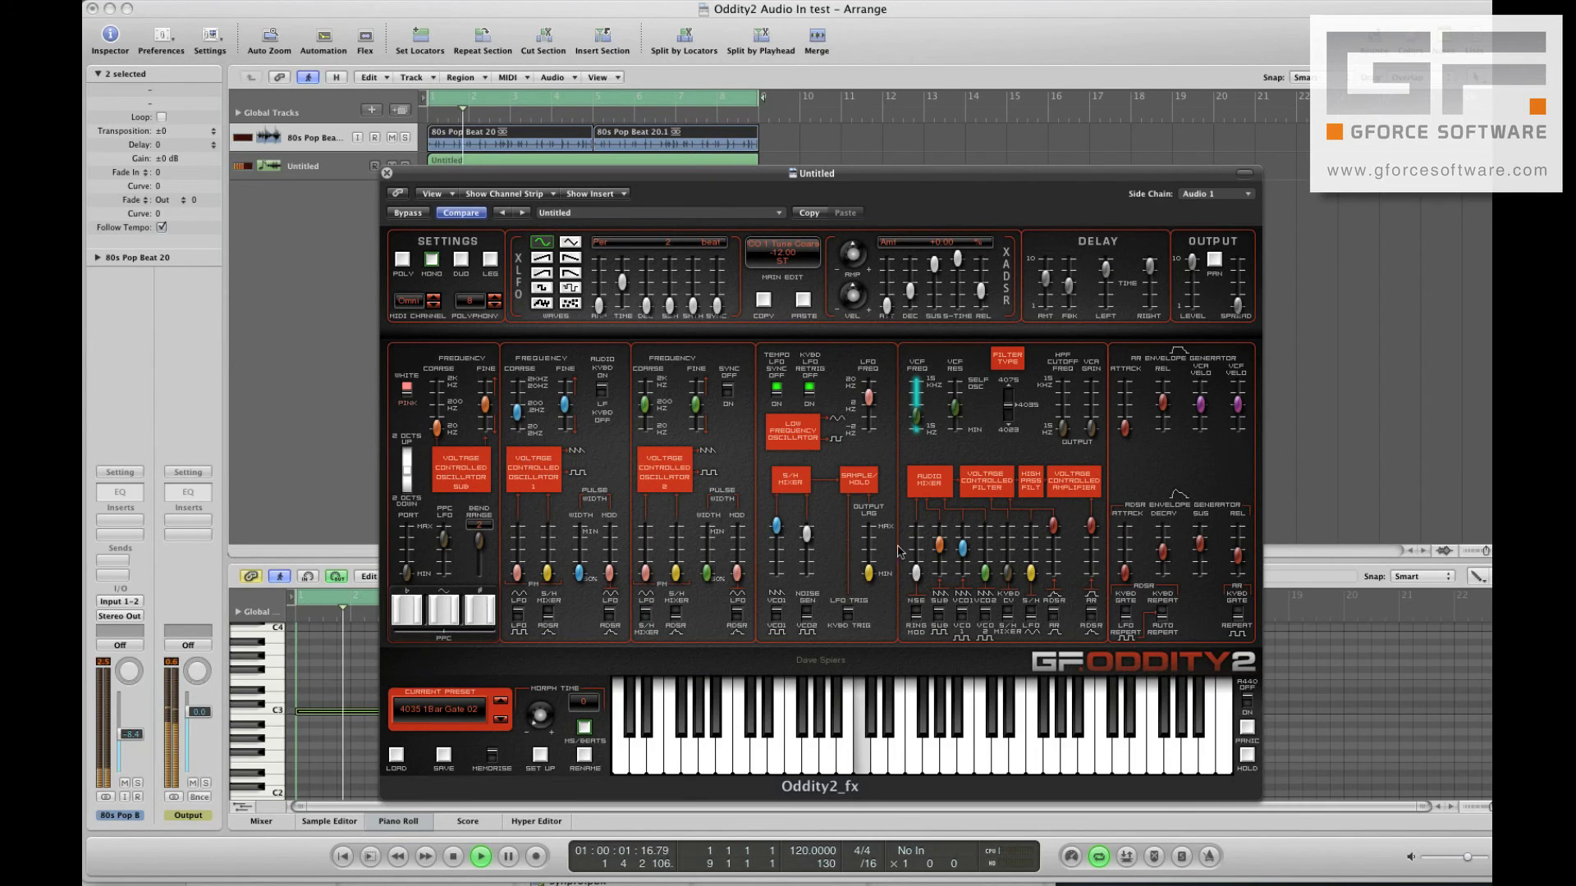
Switch the LFO to square, open cutoff to 1706.8 Hz, stop playback, disable AR repeat.
left_click(542, 288)
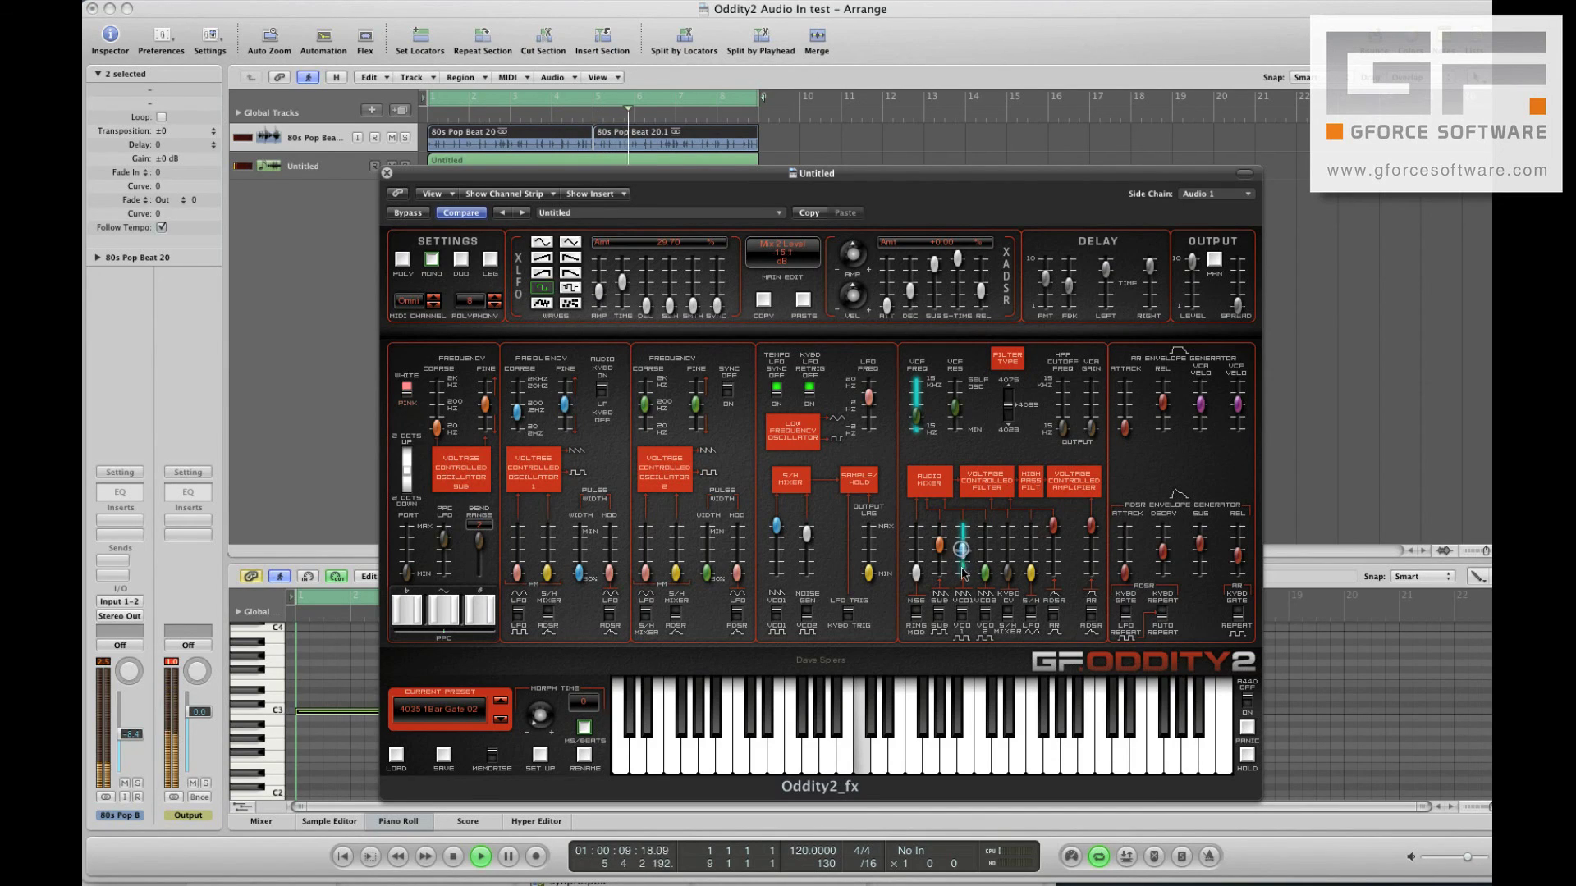
mouse_move(916, 422)
left_mouse_down()
mouse_move(916, 397)
mouse_move(916, 413)
left_mouse_up()
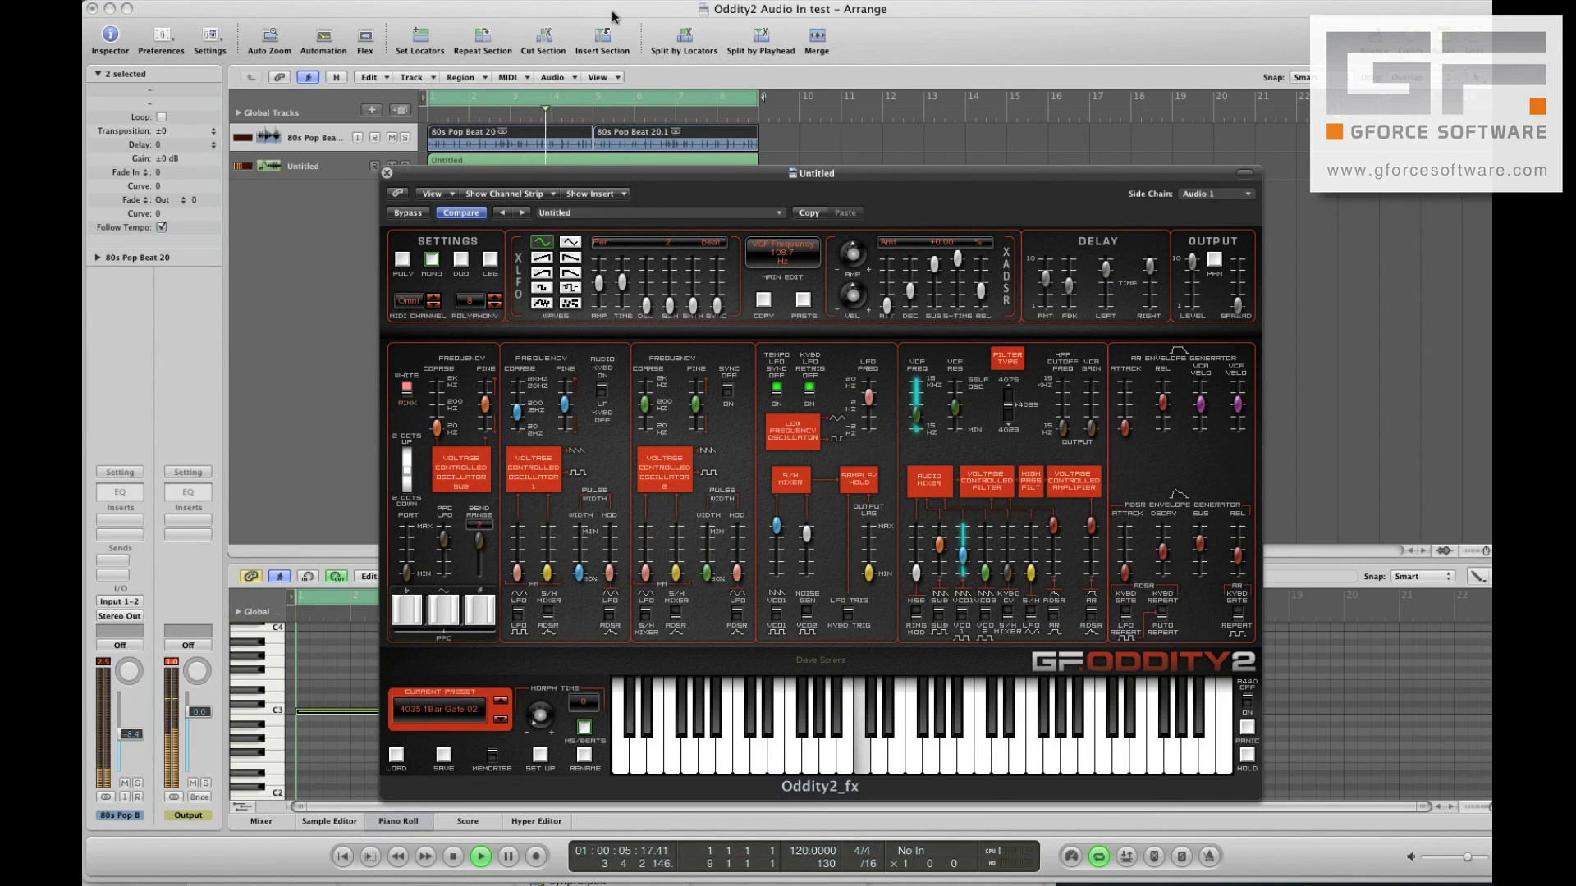
key("space")
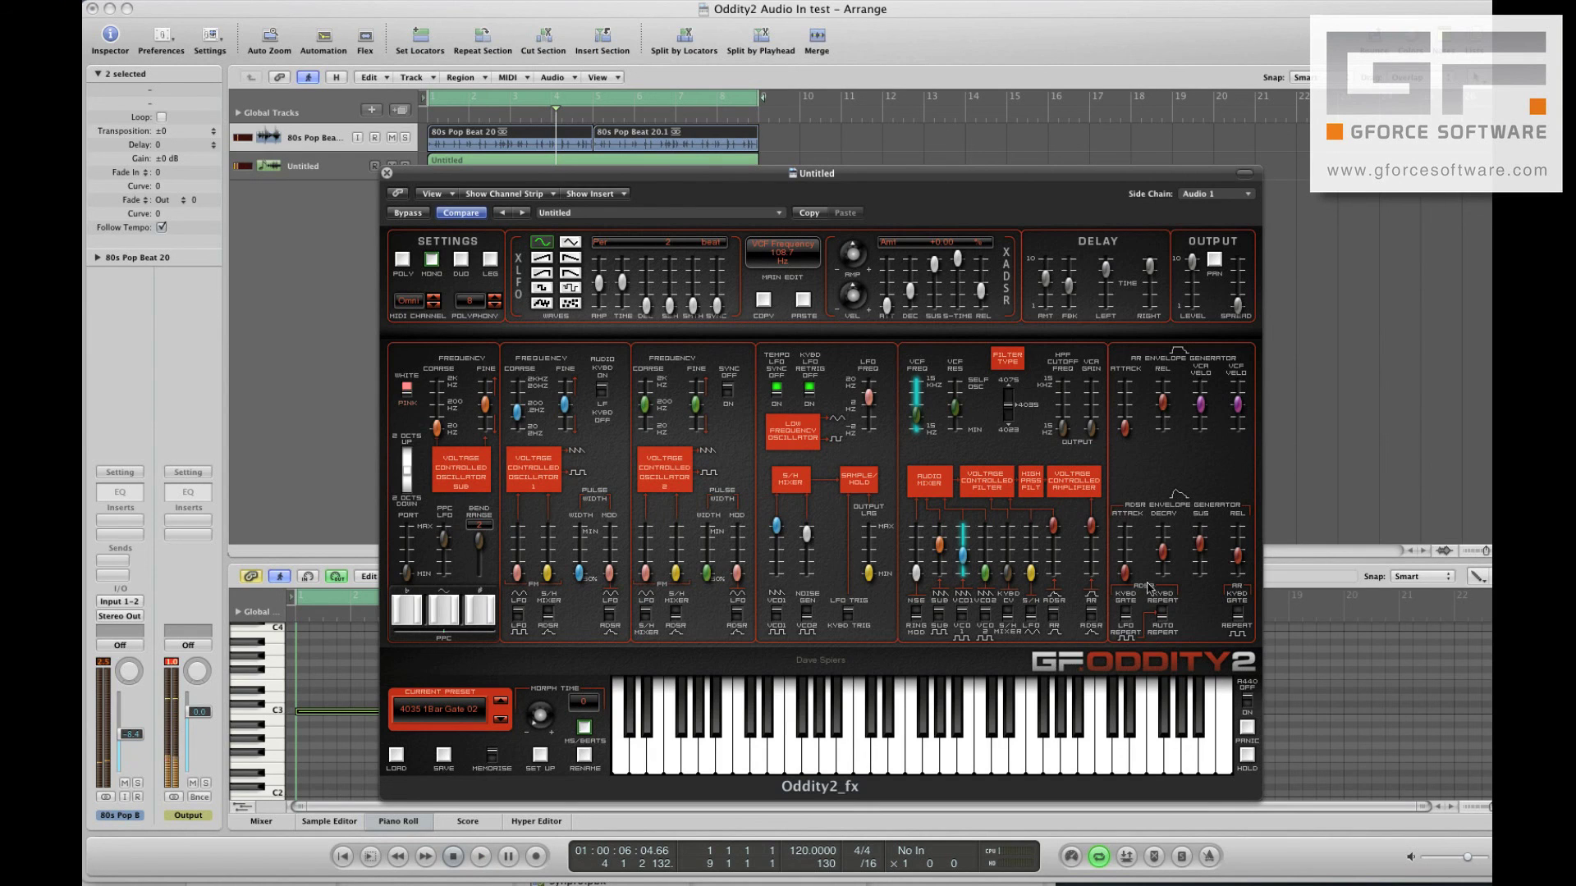
left_click(1237, 611)
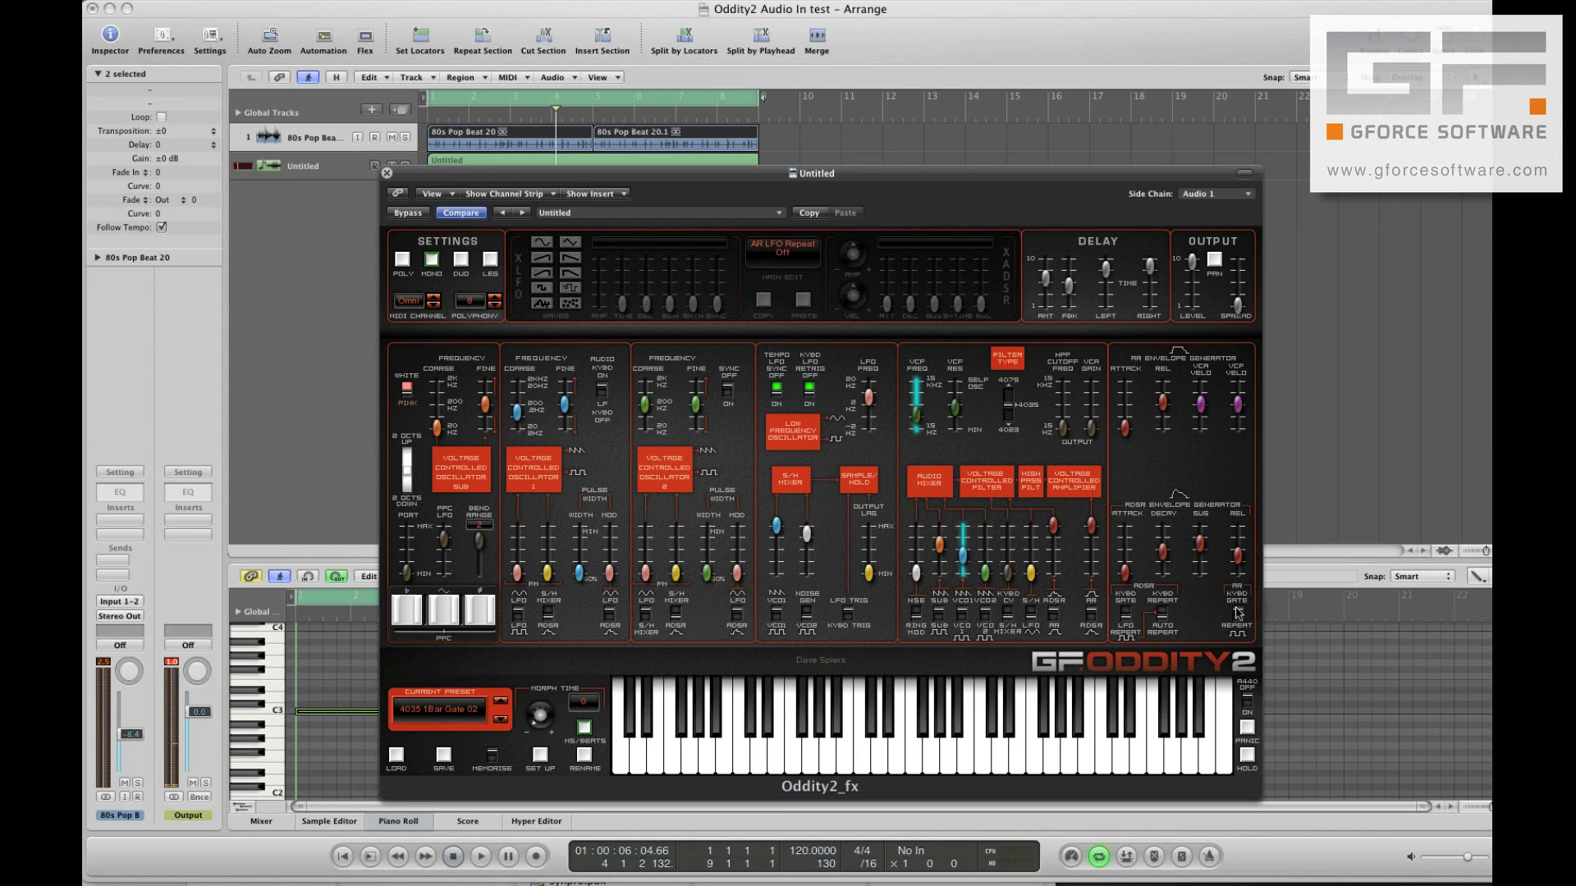